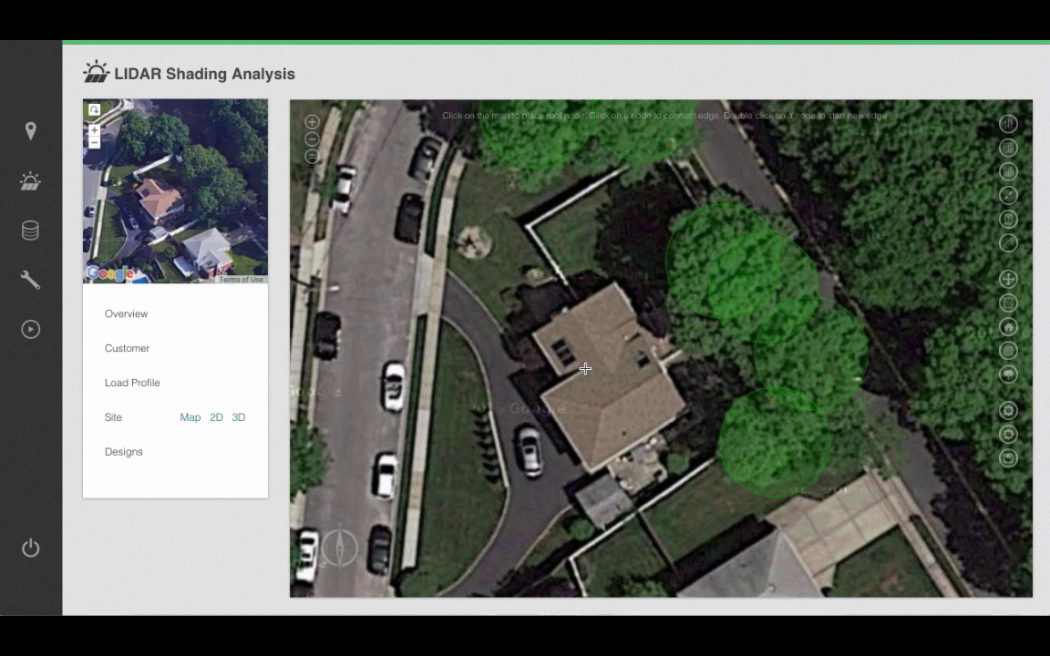
Step: Trace the house's roof outline on the satellite image and divide the upper wing with its ridge and valley edges
left_click(584, 368)
left_click(538, 394)
left_click(586, 471)
left_click(686, 409)
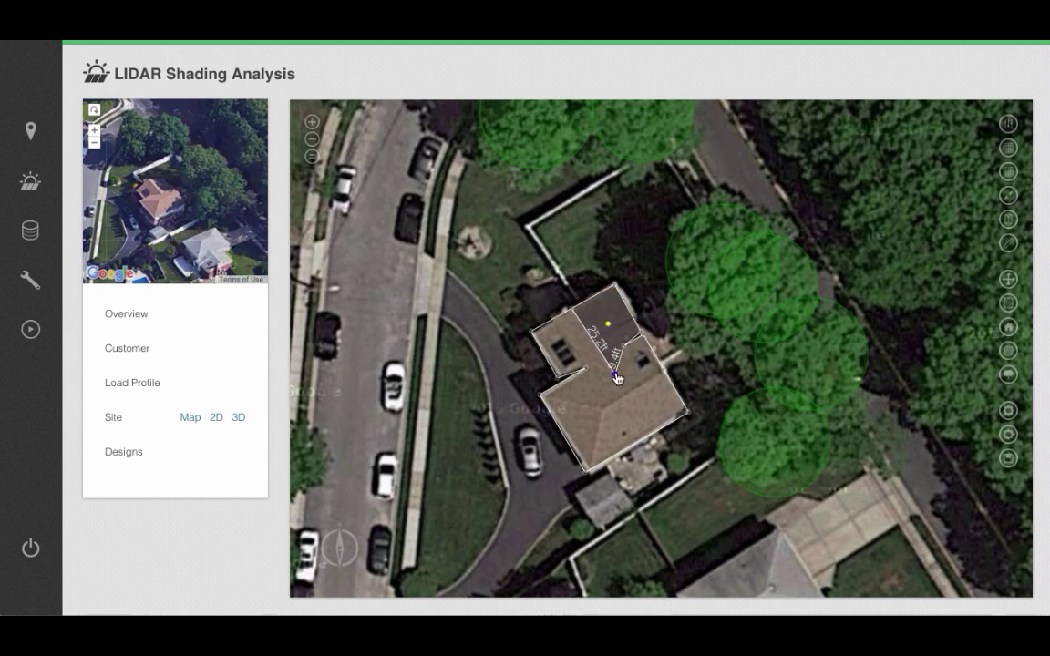
double_click(616, 373)
left_click(586, 368)
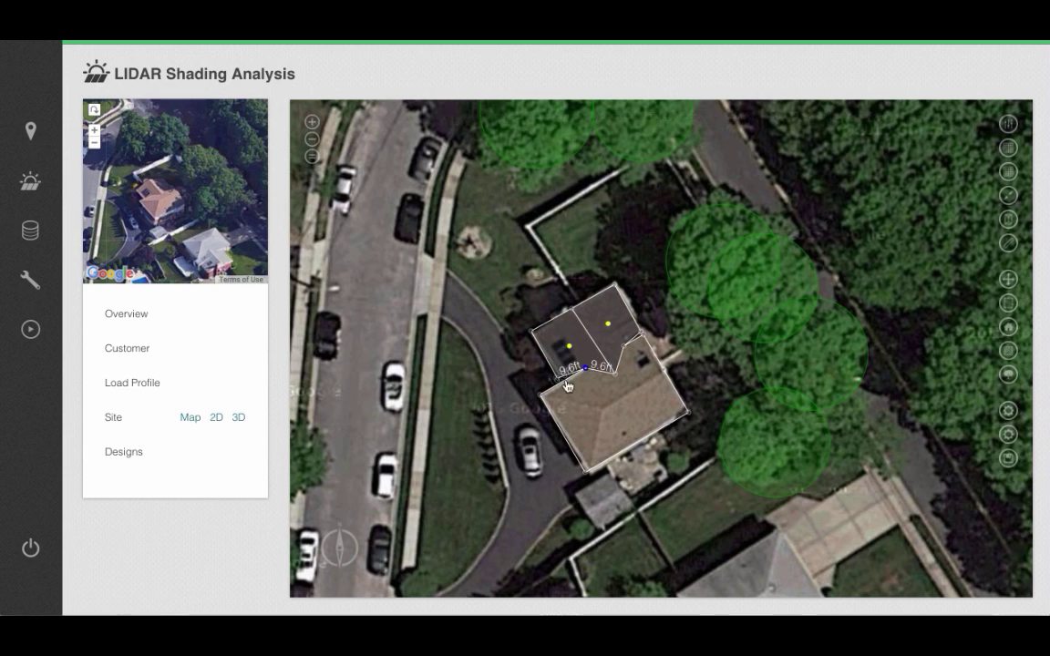
Step: Connect the main roof's two driveway-side corners to an interior ridge node with hip edges, and extend the ridge to the opposite gable edge
left_click(542, 399)
left_click(602, 410)
left_click(585, 472)
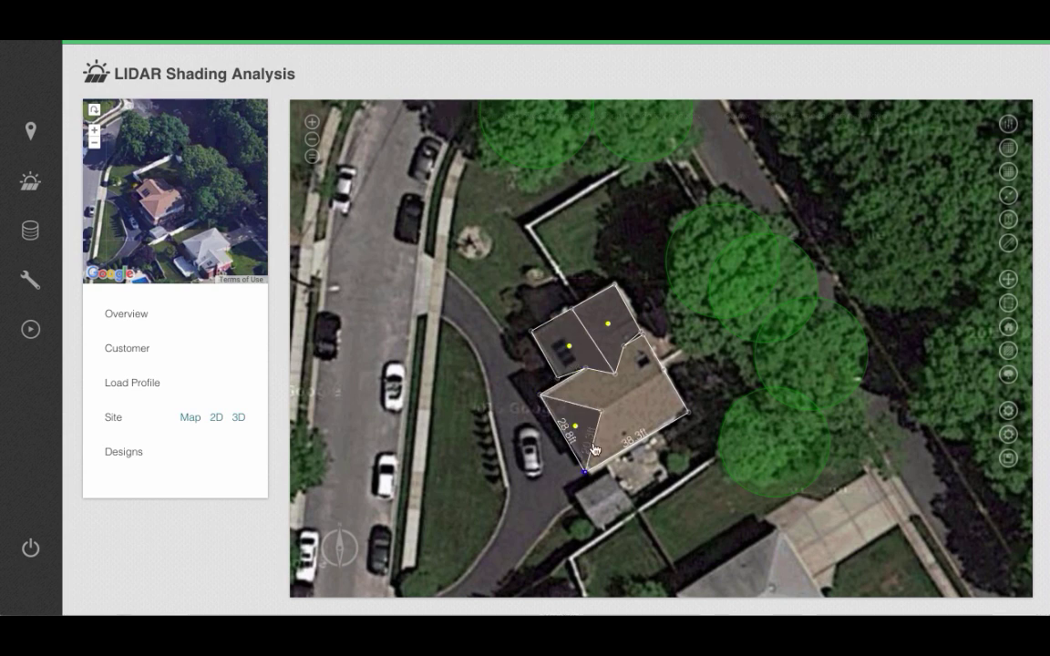
double_click(602, 411)
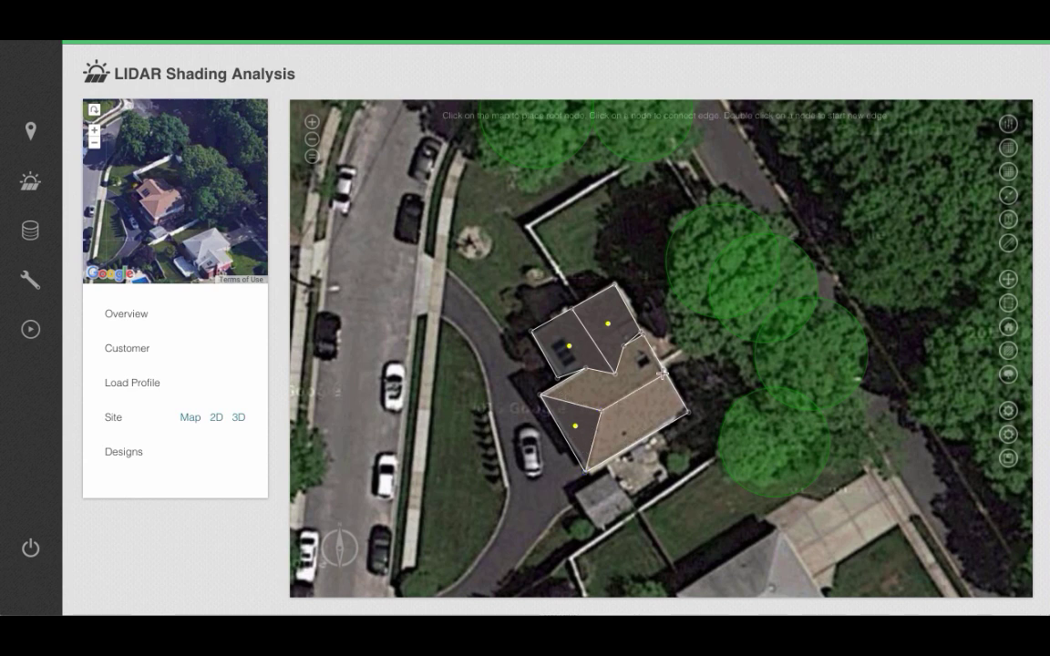
left_click(663, 373)
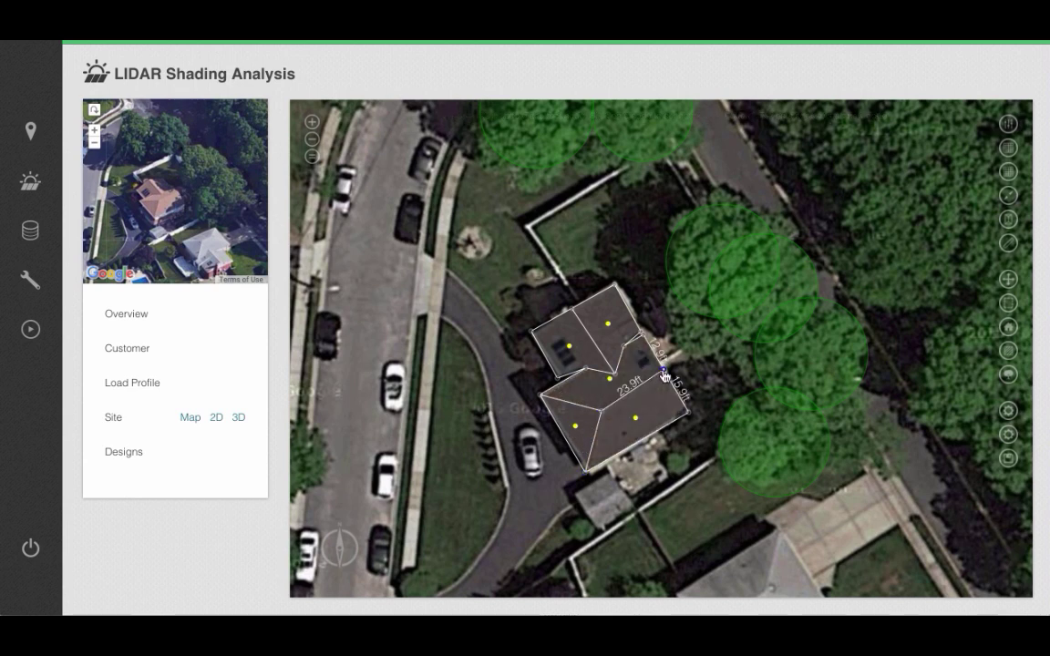
Step: Automatically detect the slope directions and edge types for all the roof faces
scroll(666, 381, "up", 1)
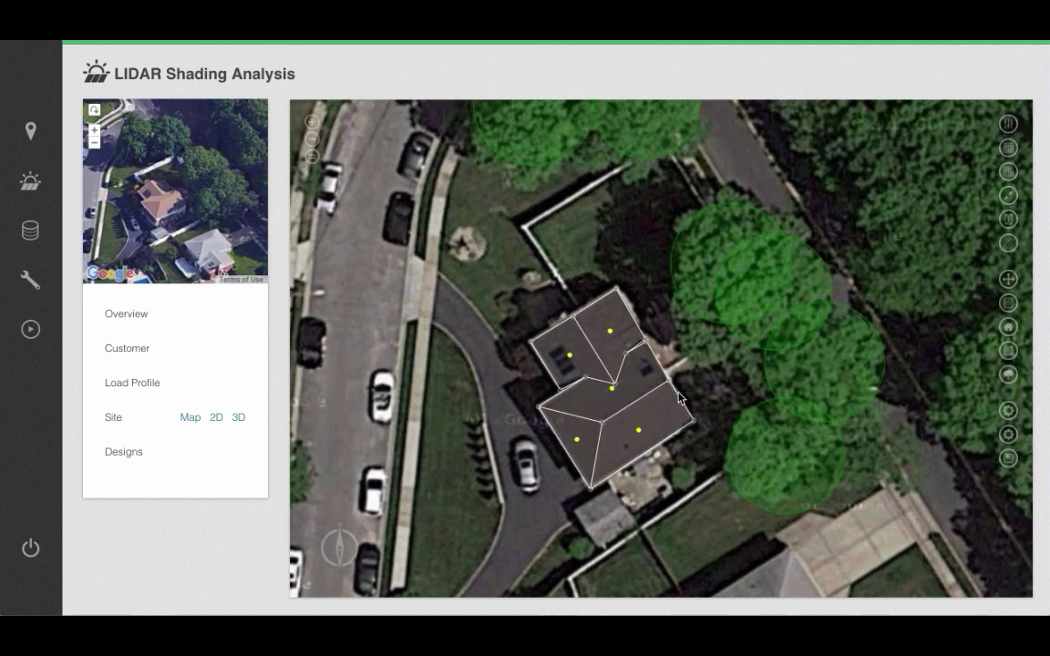
left_click(1009, 412)
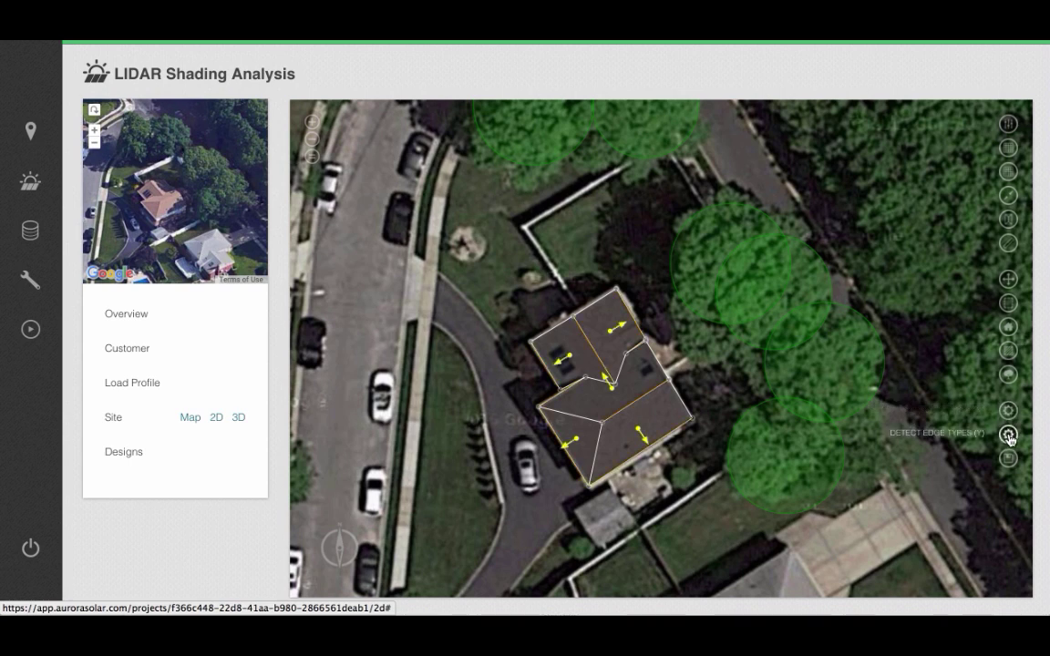
left_click(1009, 436)
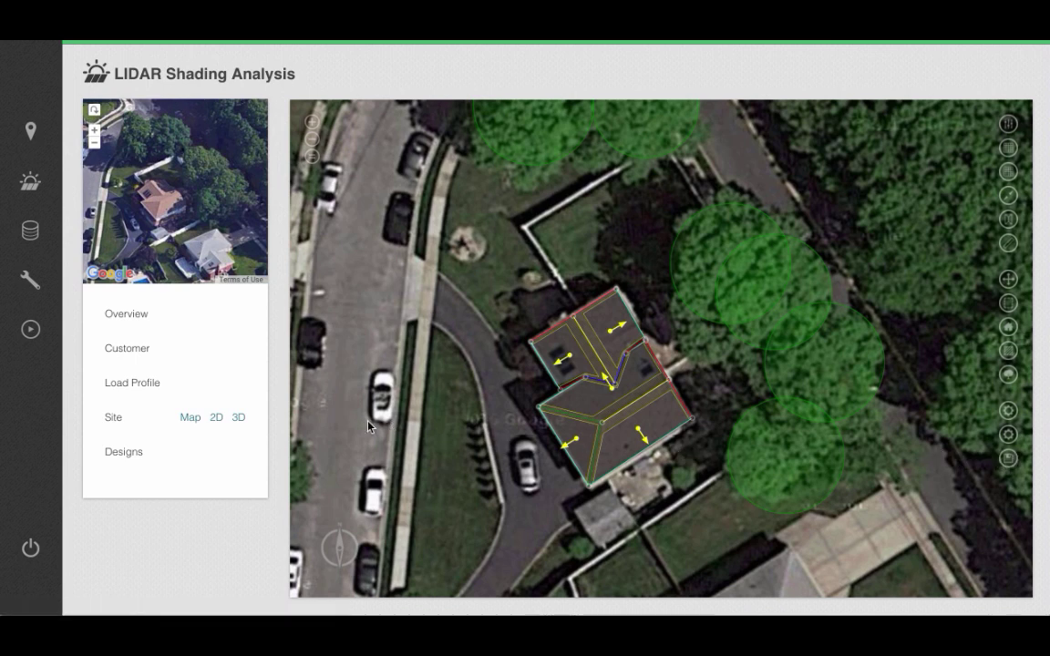
Step: Open the site's 3D model, download the LIDAR data for this location, and move its properties window clear of the model
left_click(238, 418)
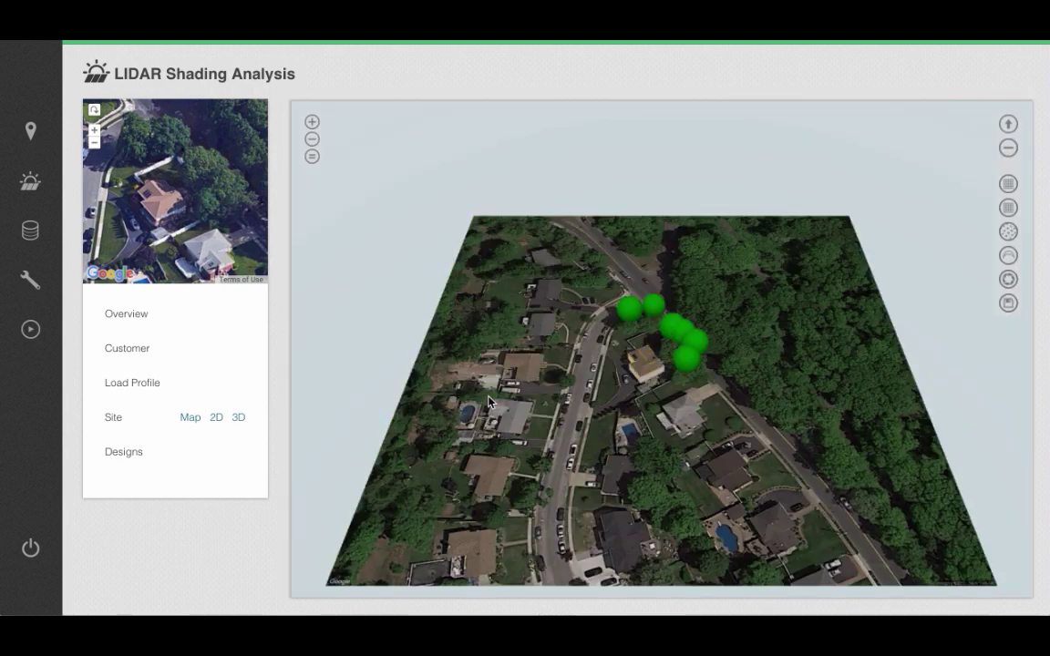
scroll(488, 395, "up", 5)
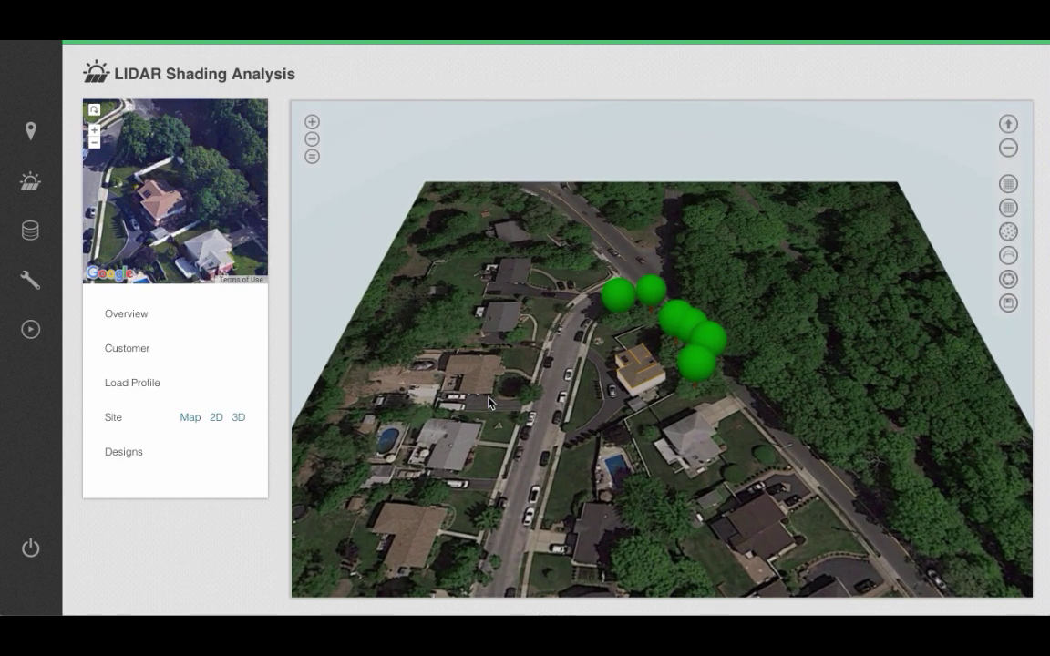
left_click(1008, 232)
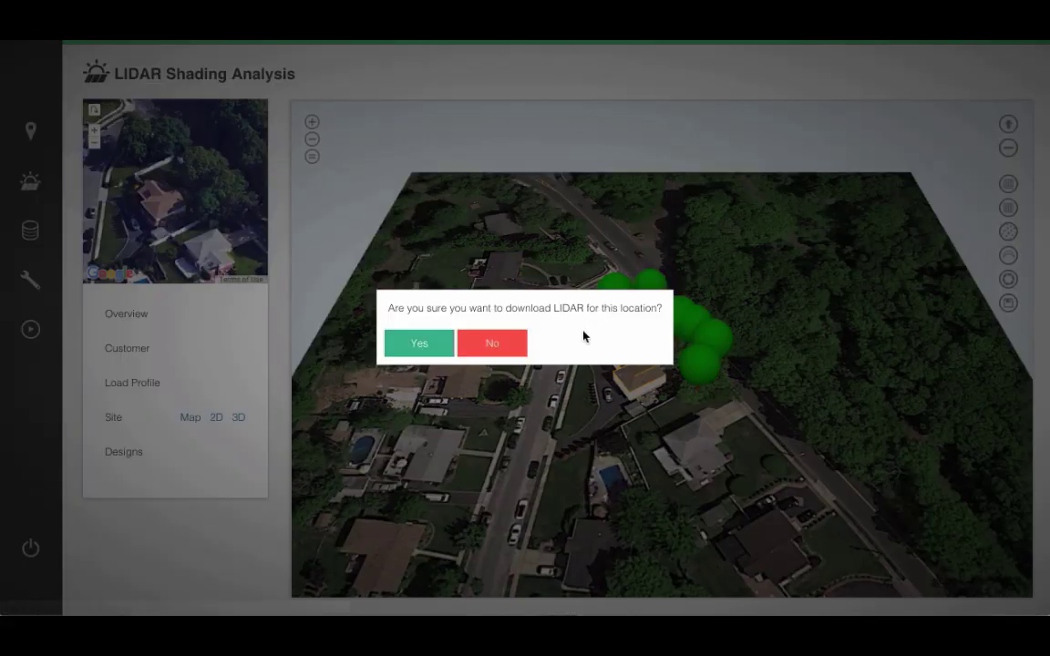
left_click(415, 344)
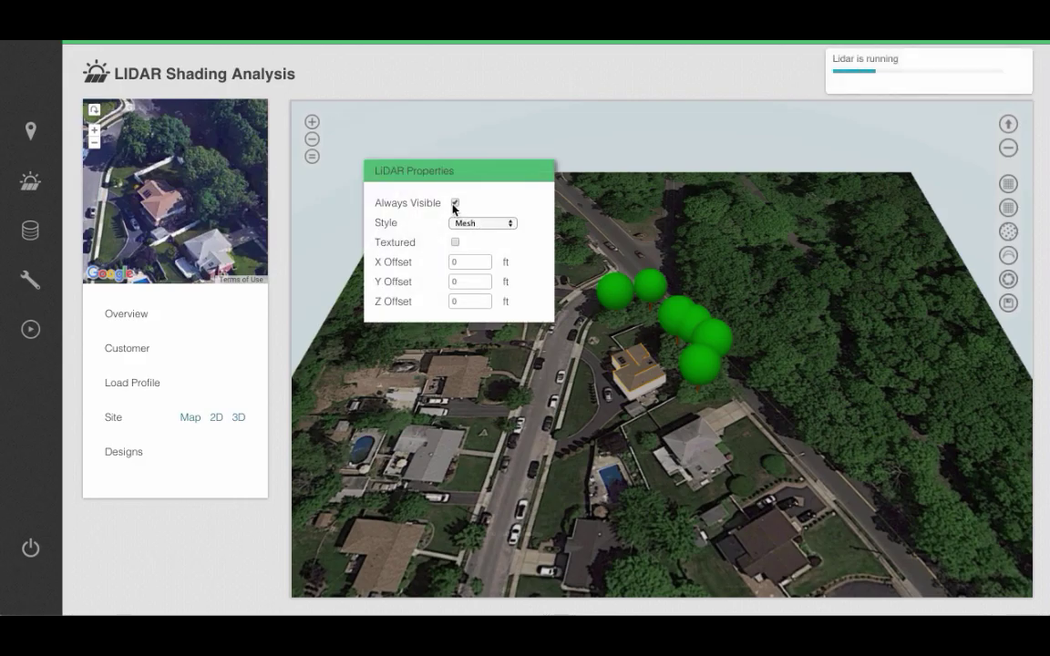
left_click_drag(494, 172, 254, 166)
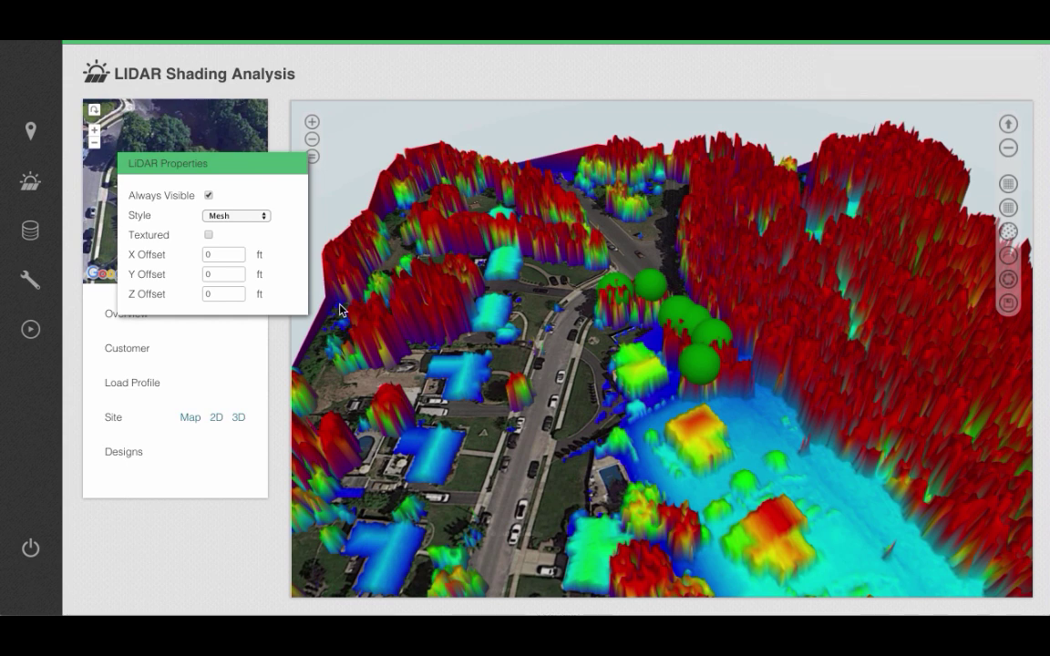
Step: Close the LIDAR properties and raise the modelled house roof to match the LIDAR mesh
left_click(535, 387)
left_click_drag(517, 343, 585, 348)
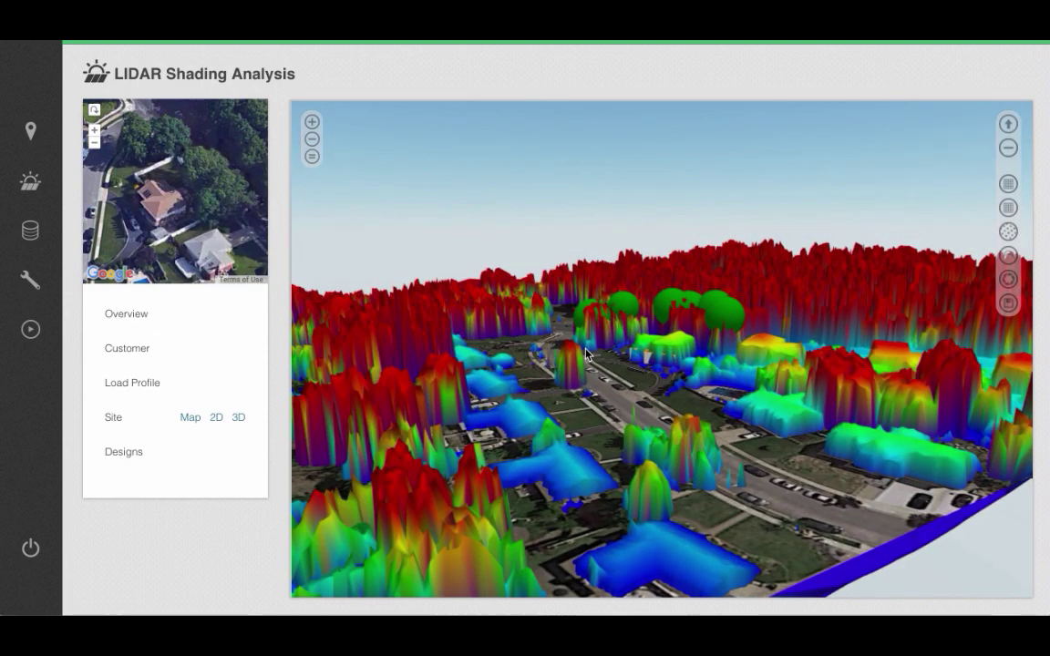
scroll(585, 350, "up", 5)
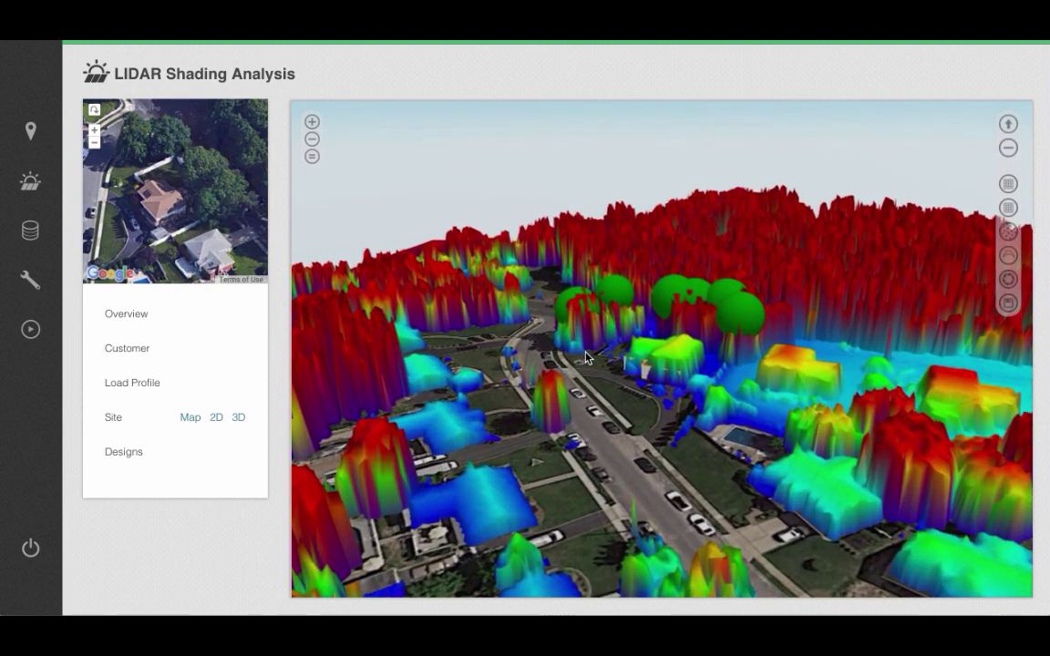
scroll(611, 326, "up", 4)
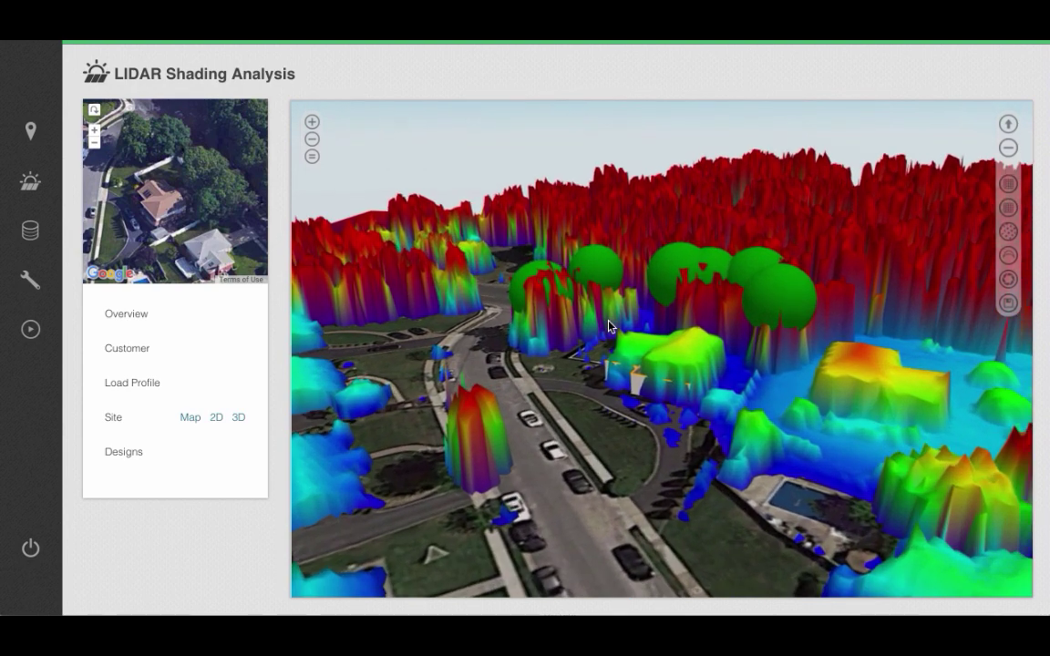
scroll(608, 325, "up", 3)
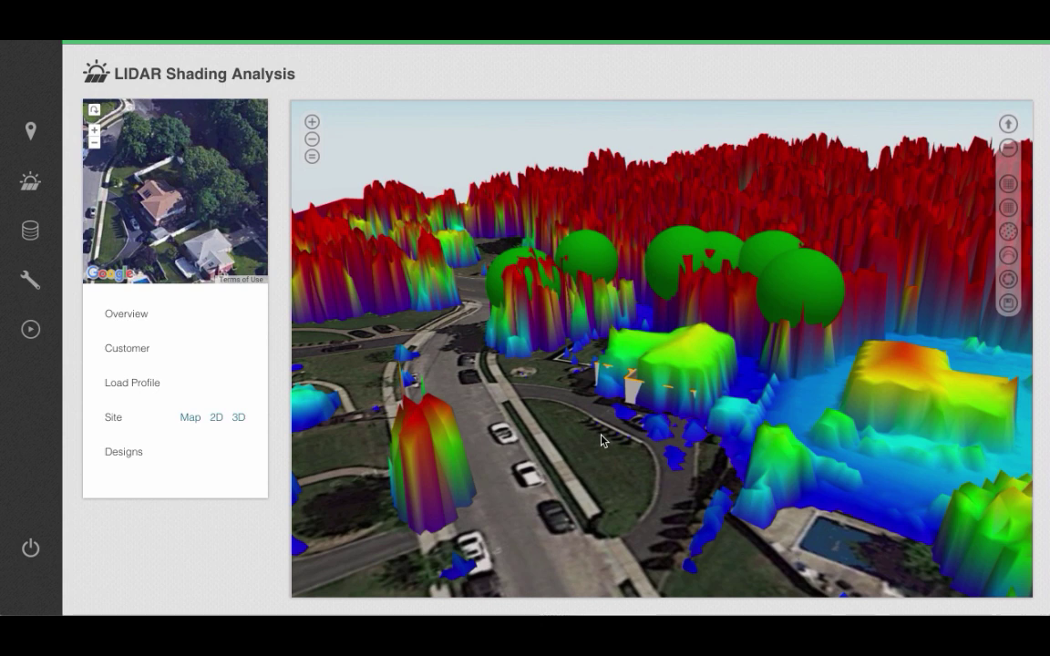
left_click(1009, 124)
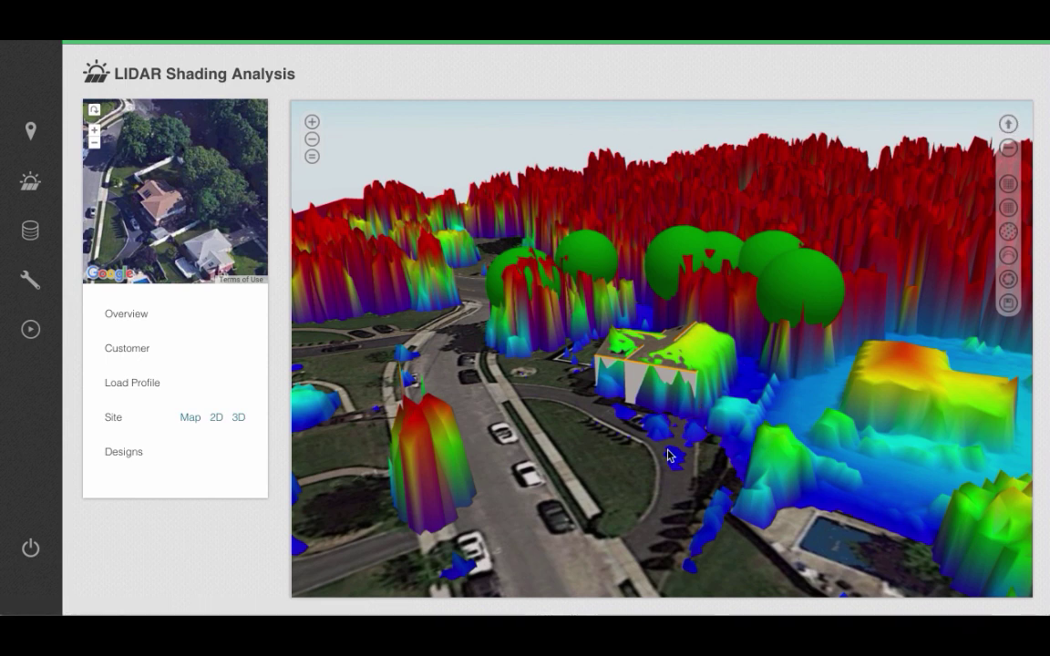
Step: Set the height of the sphere tree at the street-side end of the group behind the house to 48.5 ft
left_click_drag(616, 461, 649, 468)
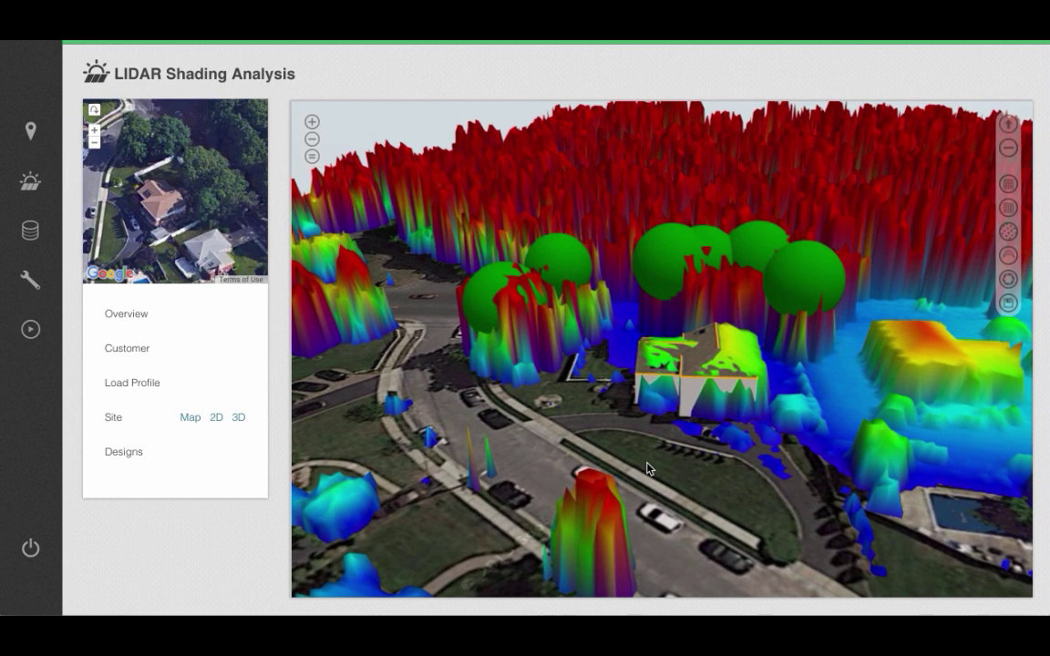
scroll(647, 469, "up", 5)
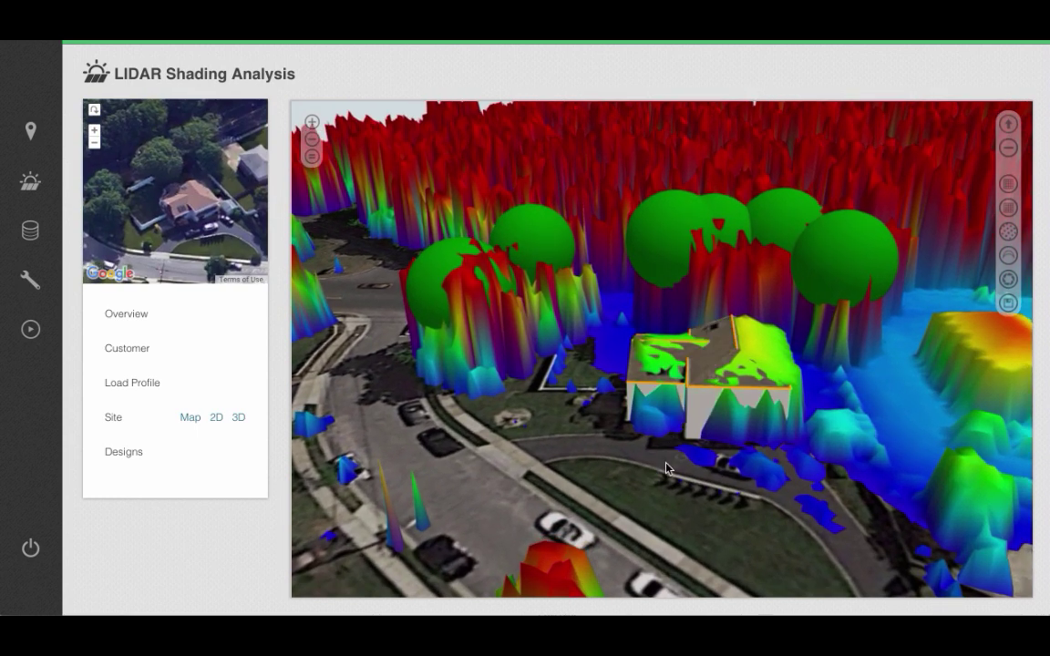
left_click(655, 248)
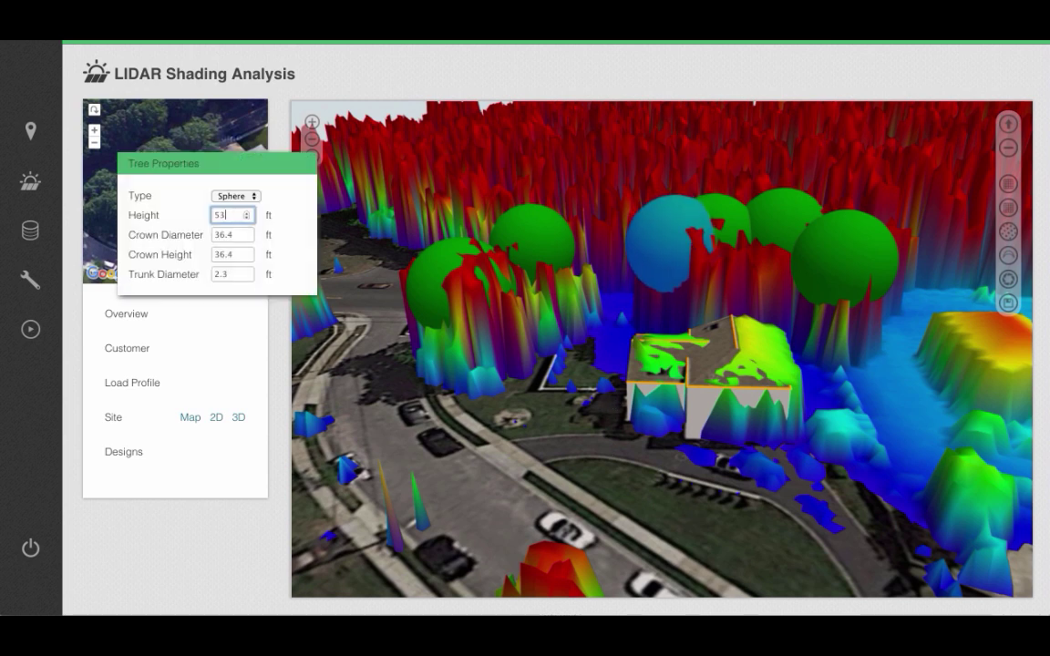
key("Down")
key("Down")
key("Down")
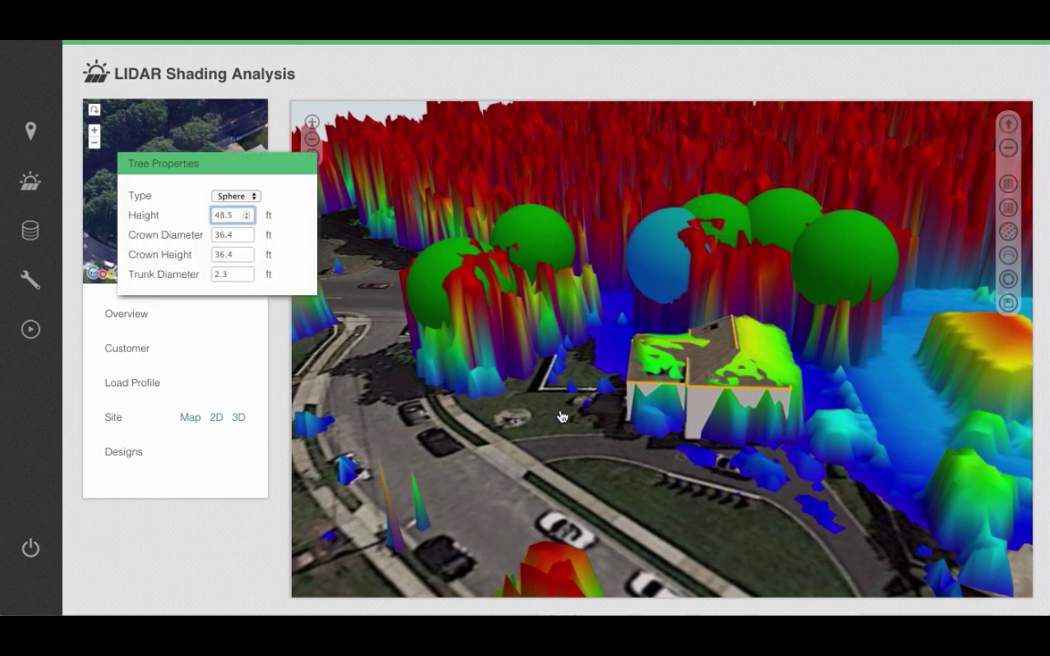
left_click(559, 429)
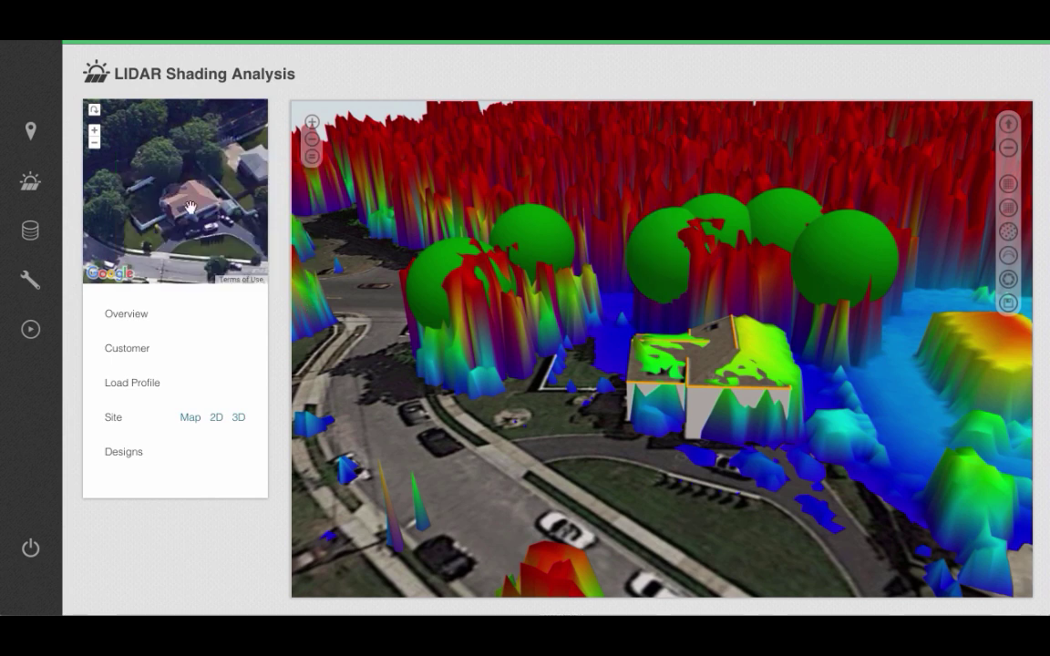
Step: Rotate the aerial preview to see the house from another side, and turn off Always Visible to hide the LIDAR mesh
scroll(191, 207, "up", 2)
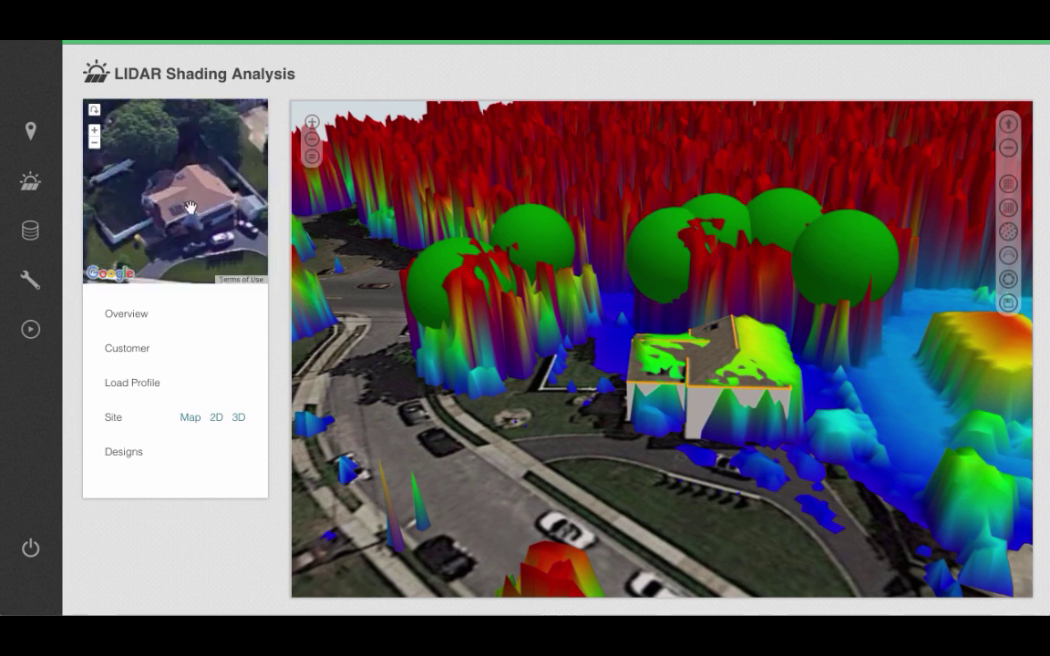
left_click(95, 111)
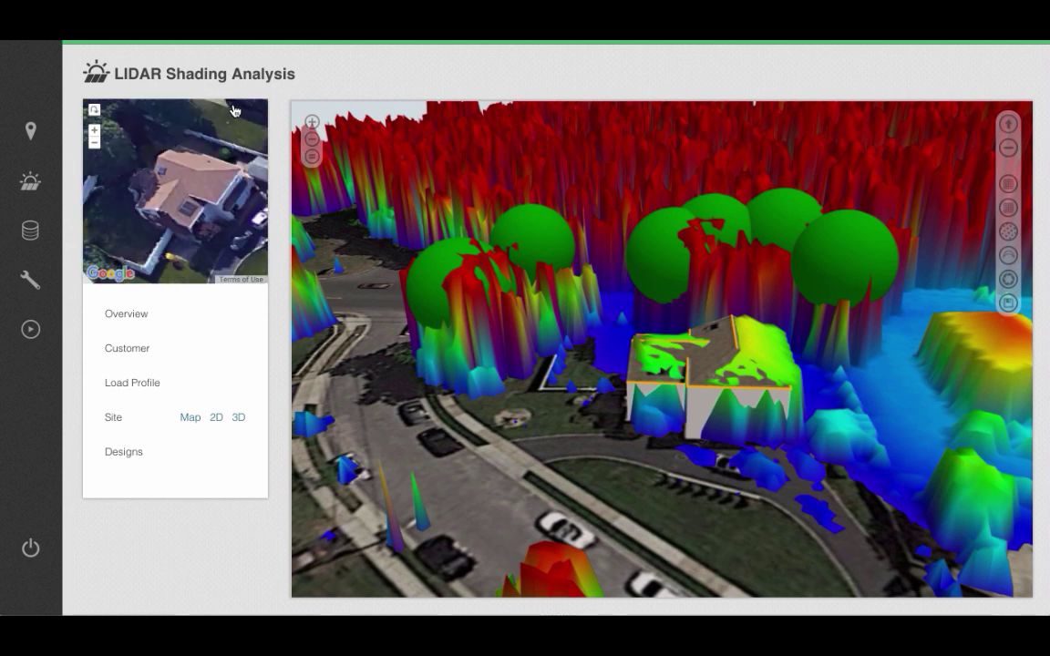
left_click(1002, 236)
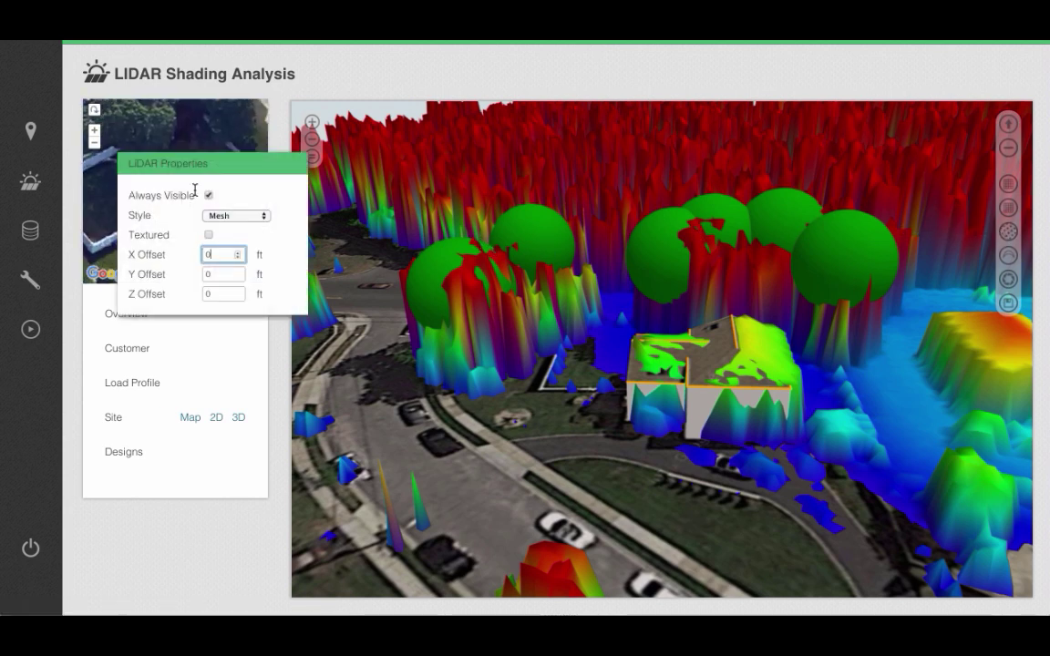
left_click(473, 452)
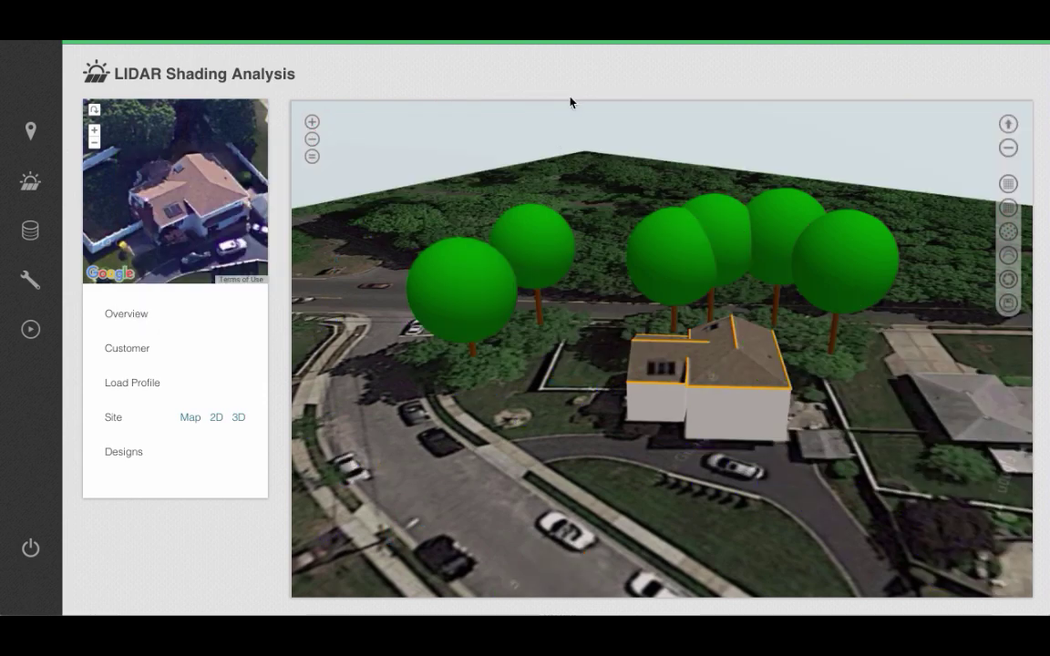
Step: Reveal Street View above the 3D model to compare the house and trees with it, and hide it again
left_click_drag(572, 101, 548, 378)
left_click_drag(518, 534, 498, 521)
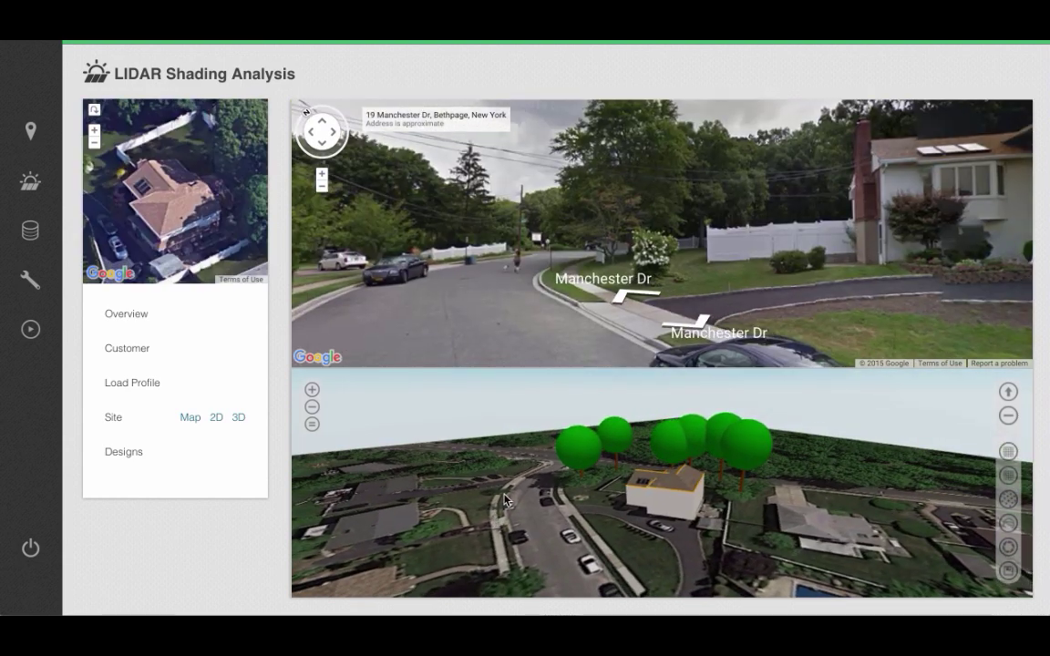
left_click_drag(580, 369, 551, 95)
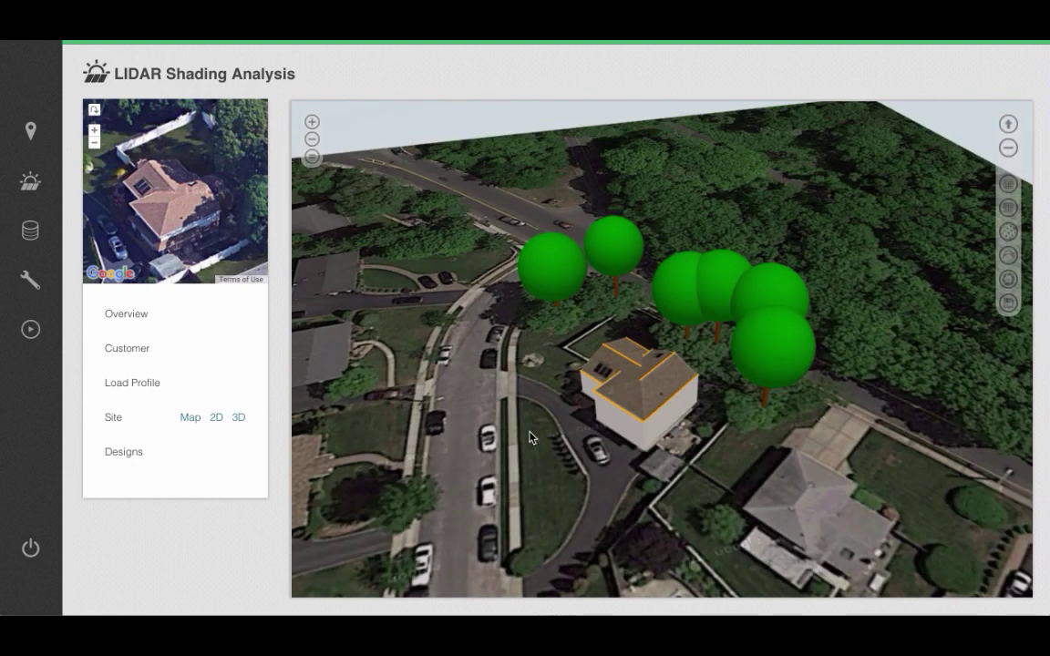
Step: Display the sun path for June 21st at 12pm and animate the hour to examine the tree shadows on the roof
scroll(530, 432, "up", 3)
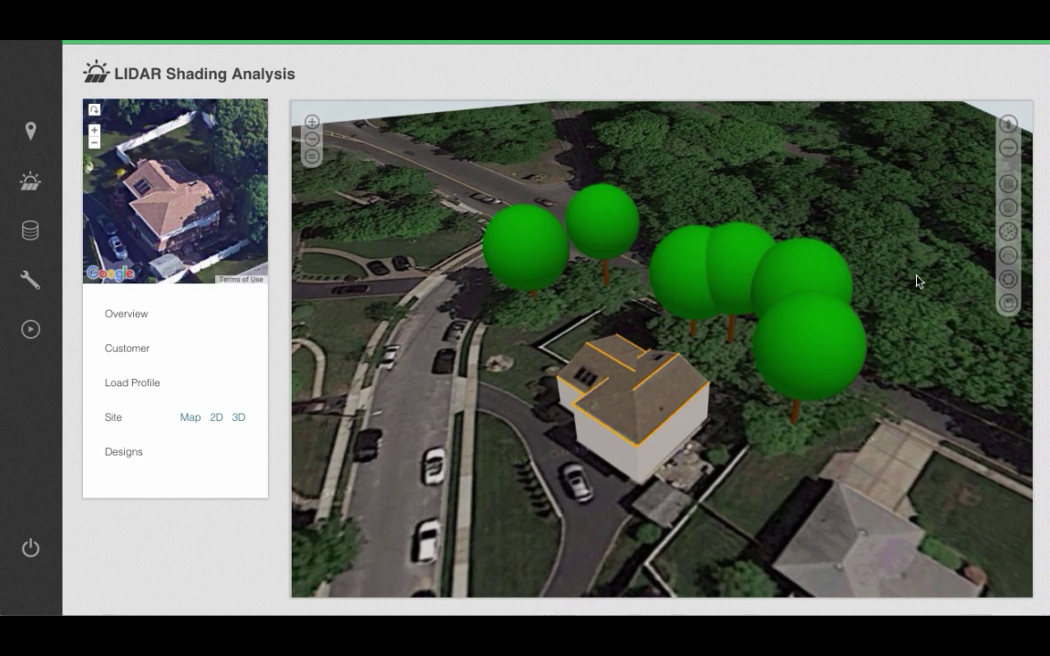
left_click(1009, 258)
scroll(920, 406, "down", 3)
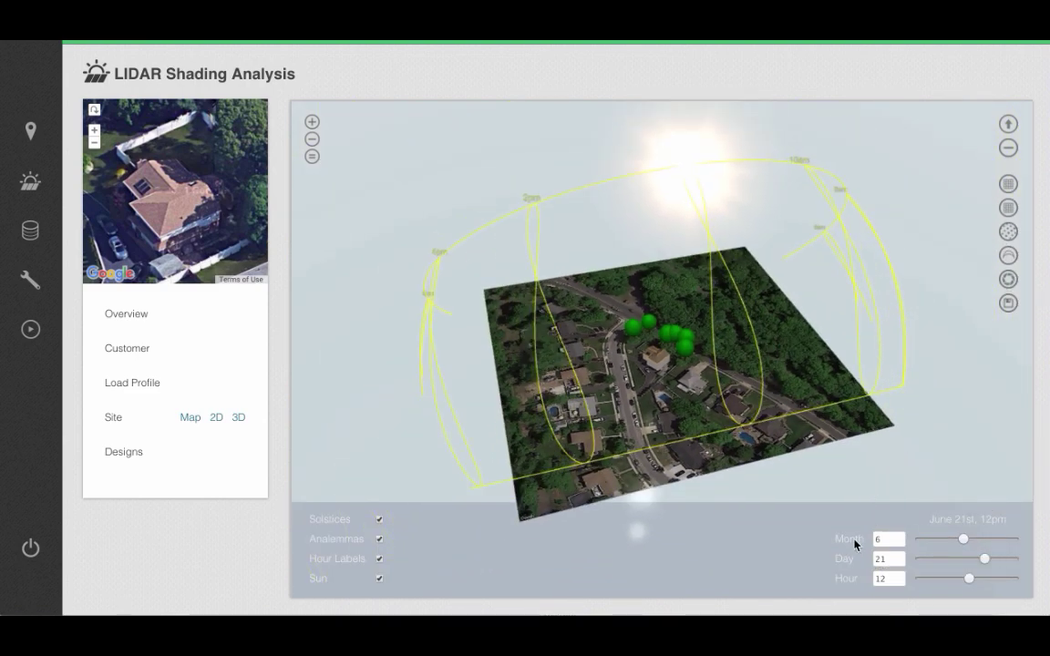
left_click(825, 581)
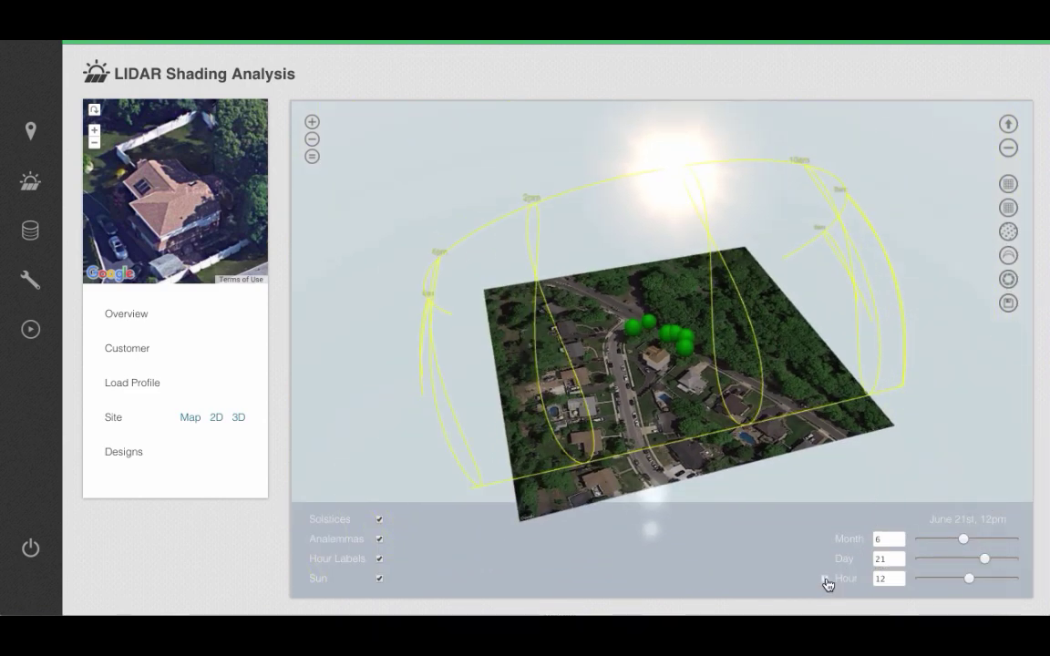
scroll(625, 266, "up", 5)
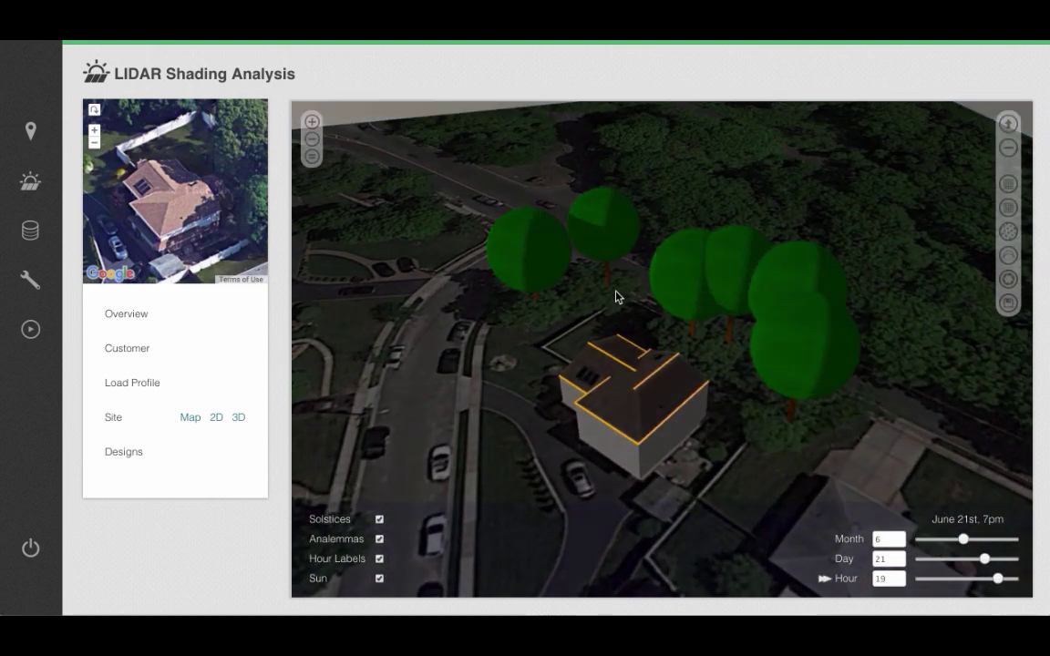
left_click_drag(523, 318, 480, 315)
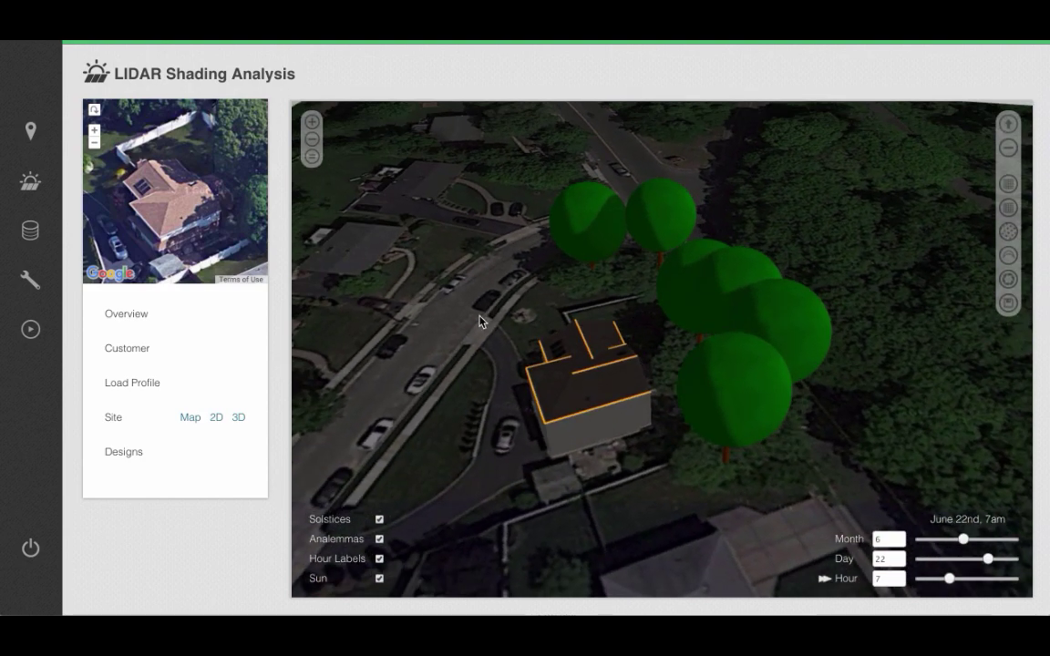
scroll(480, 316, "up", 2)
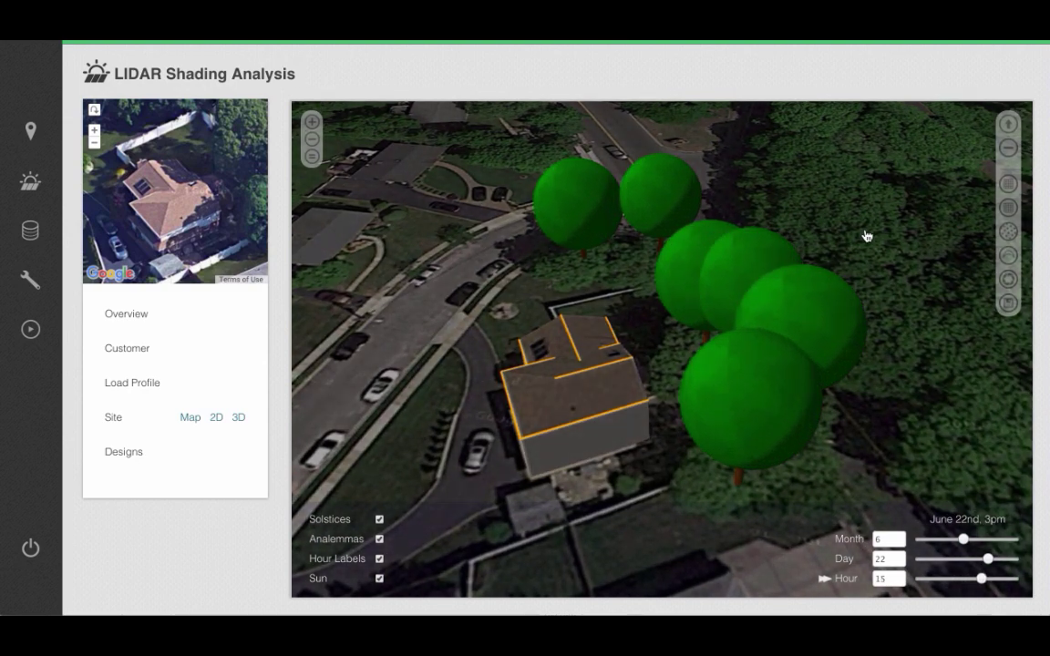
Step: Hide the aerial imagery and examine the animated tree shadows on the house and the full sun path around the site
left_click(1007, 211)
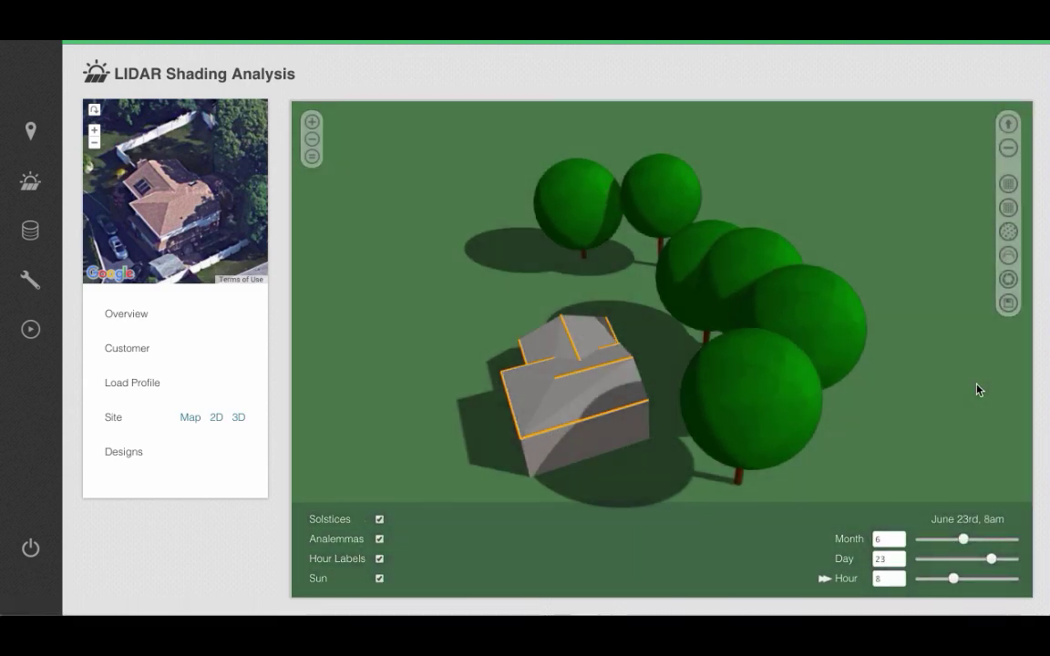
left_click_drag(976, 387, 979, 356)
scroll(979, 356, "down", 10)
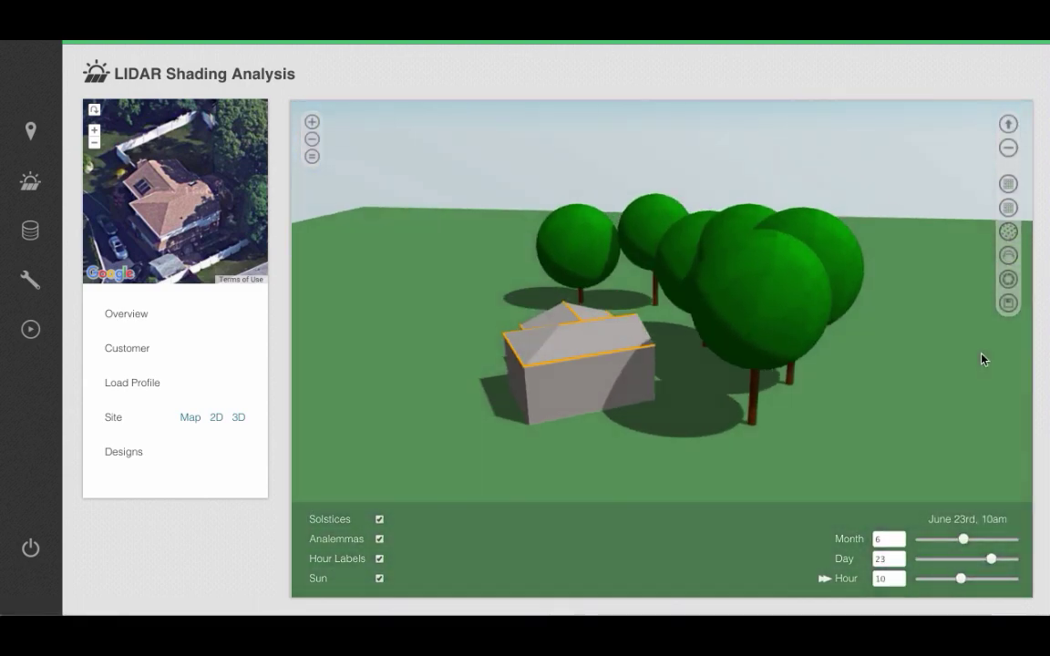
scroll(982, 359, "down", 3)
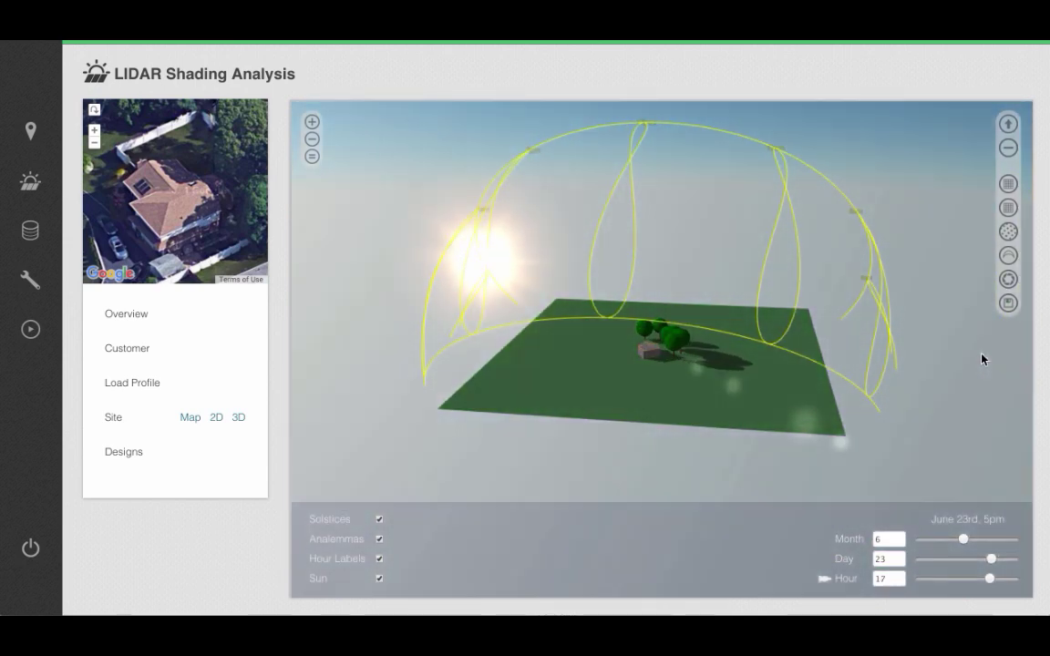
scroll(982, 359, "up", 10)
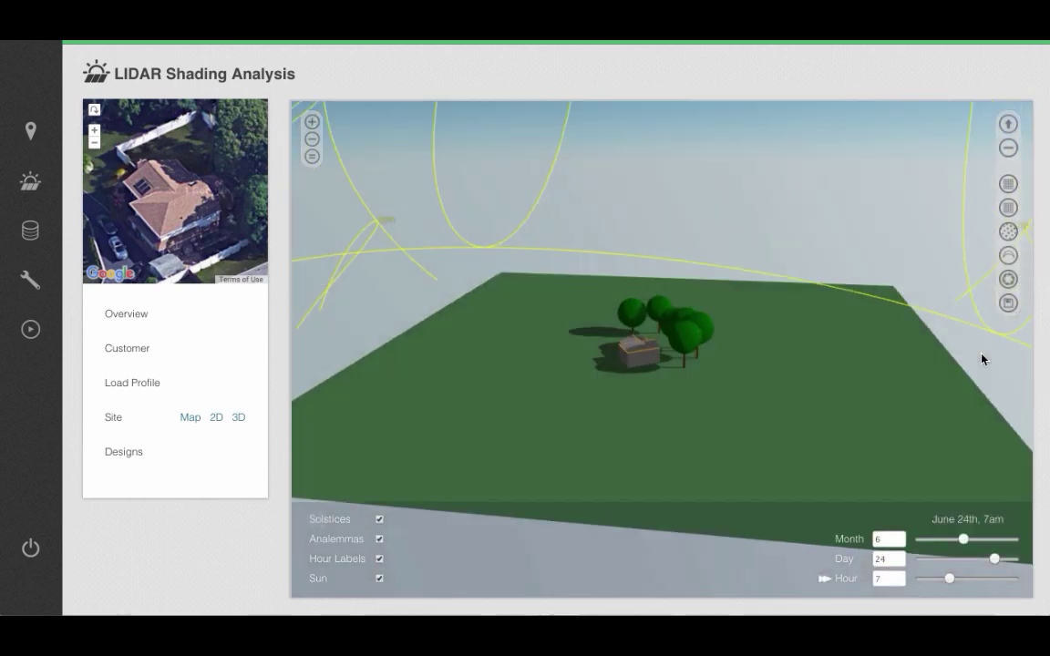
Step: Save the site model and create a new design named Sample Design
left_click(1008, 303)
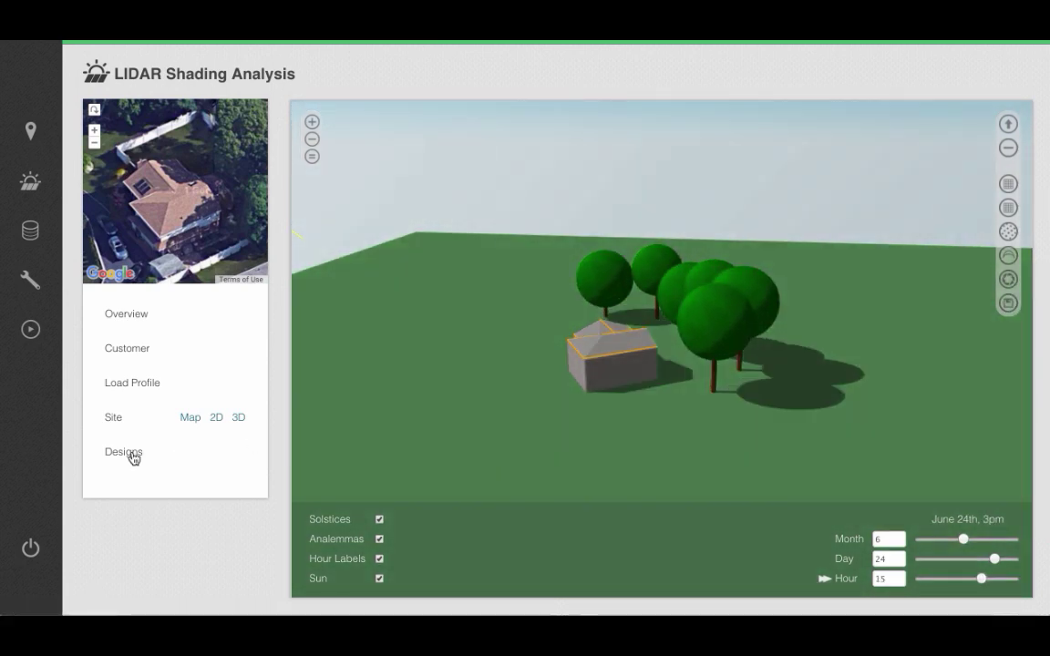
left_click(157, 459)
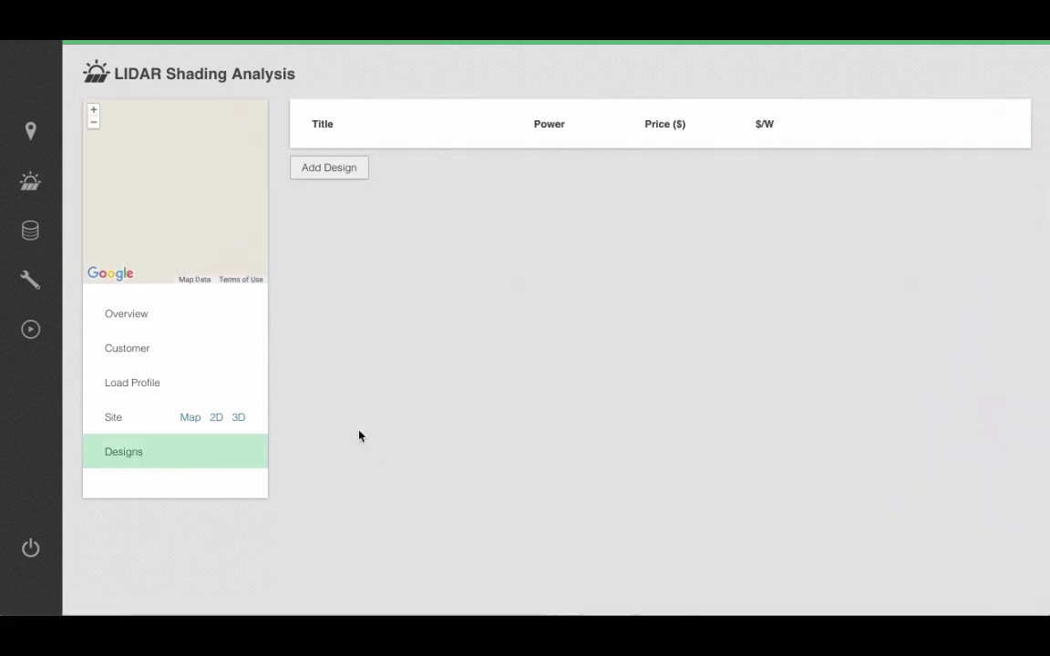
left_click(339, 170)
type("Sample Design")
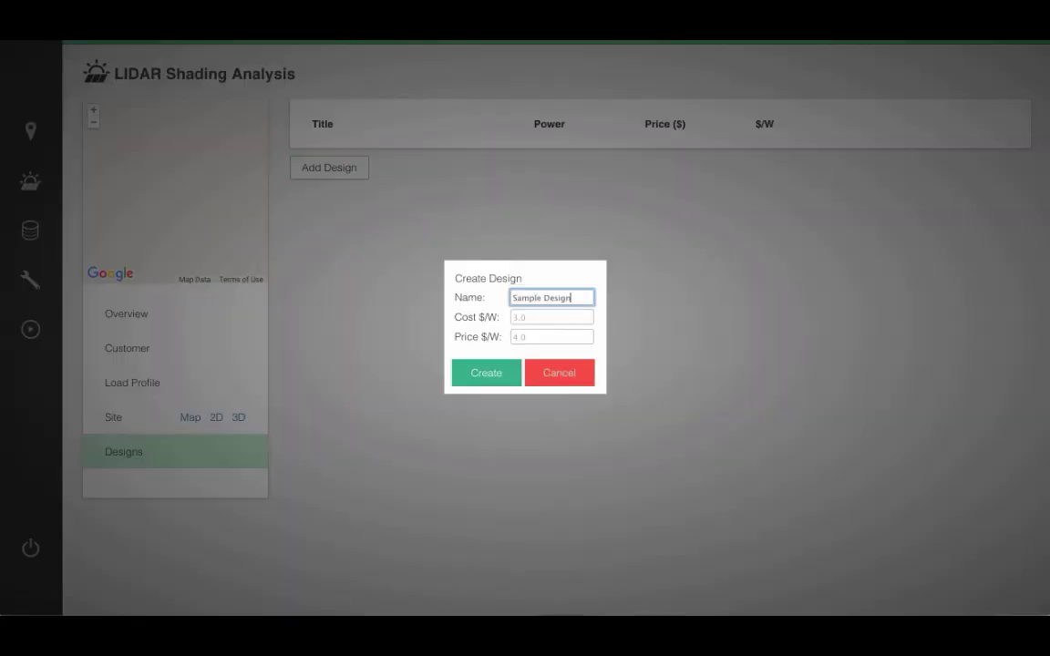
left_click(500, 378)
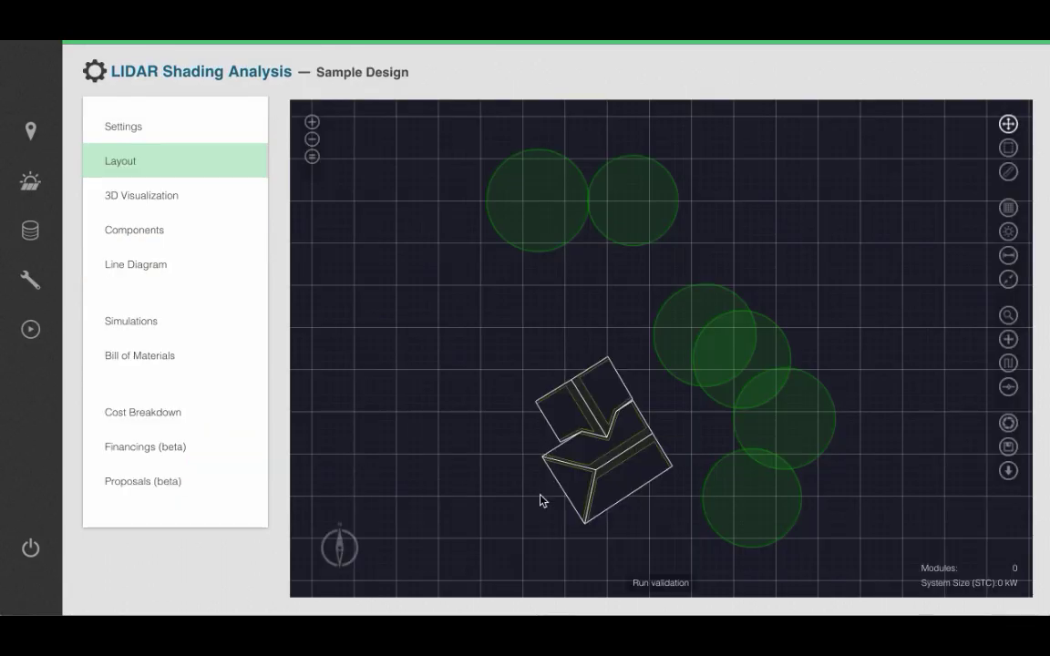
Step: Generate the irradiance map over satellite imagery in the design layout and examine the irradiance across the roof faces
left_click_drag(541, 482, 547, 445)
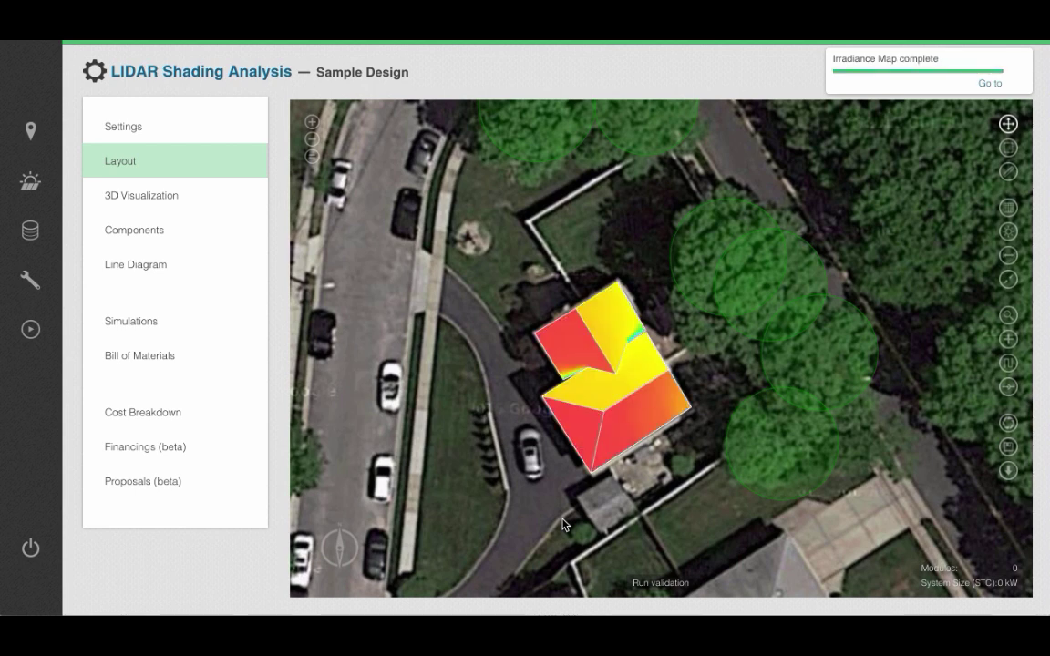
scroll(563, 525, "up", 2)
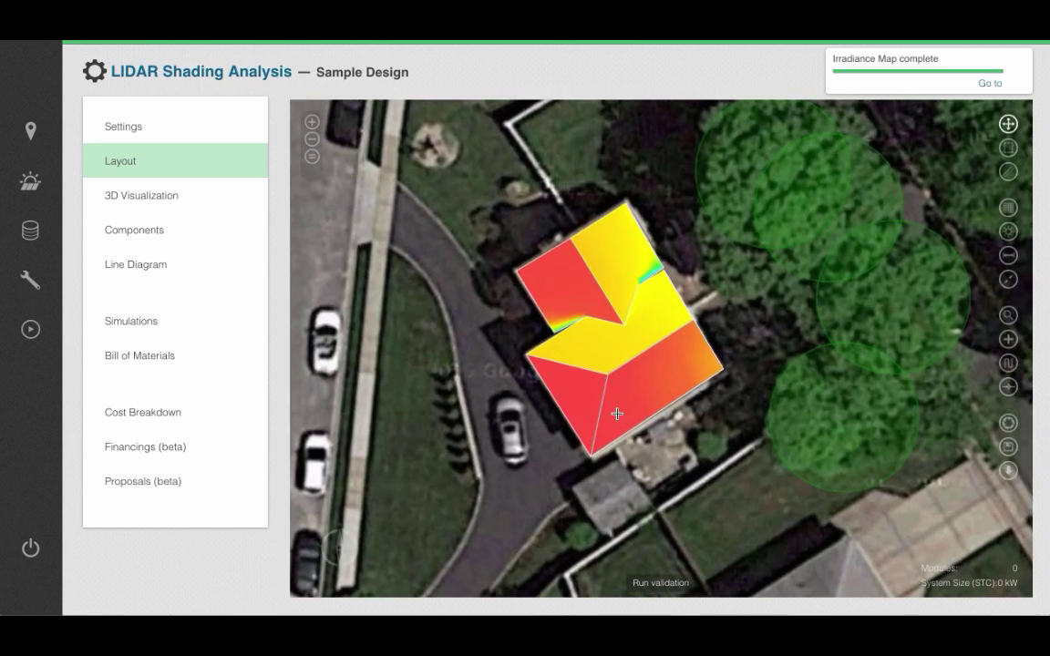
mouse_move(616, 410)
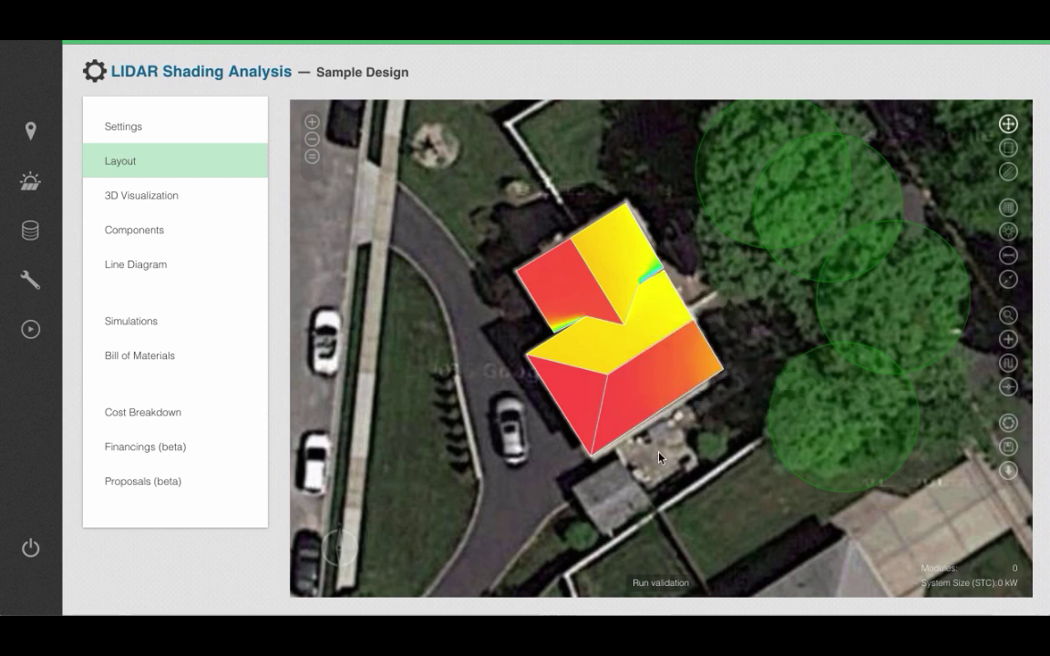
Step: Fill the large southeast roof face with landscape JC260S-24/Bb modules and M250-60-2LL-S22-IG microinverters at a minimum SAP of 80%
key("f")
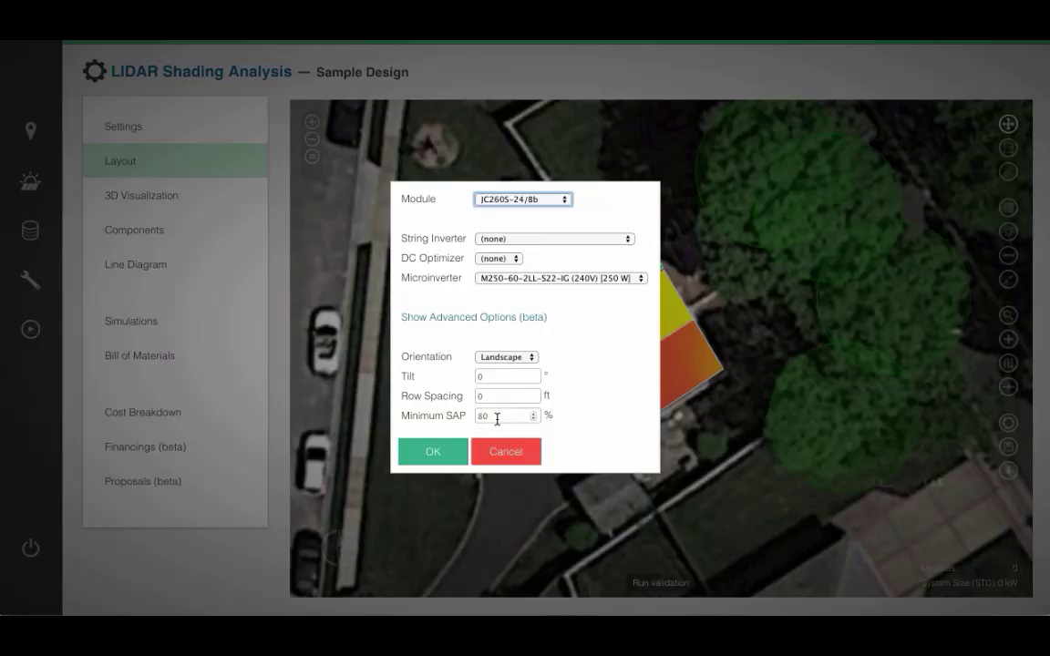
left_click(433, 453)
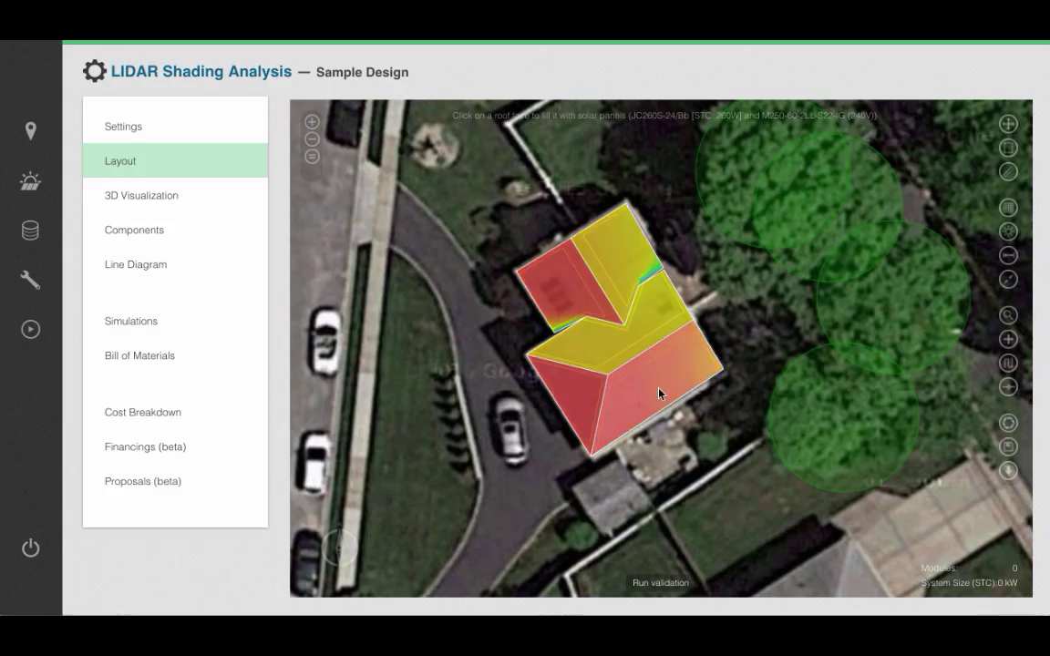
left_click(603, 407)
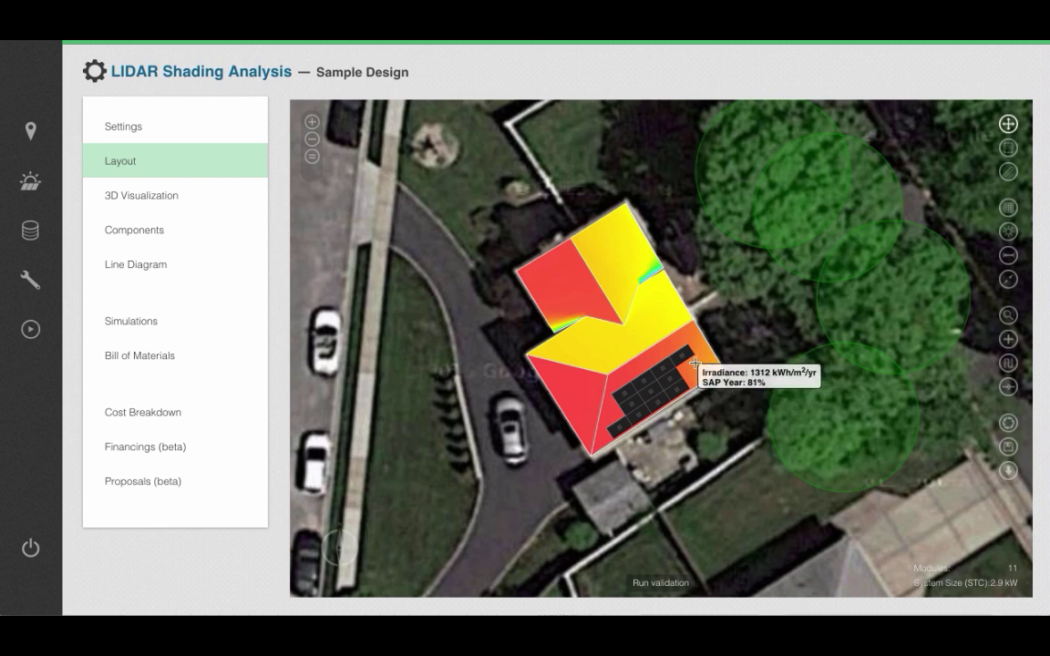
Step: Fill the southwest hip face beside the driveway with the same landscape JC260S-24/Bb modules at a minimum SAP of 80%
key("Escape")
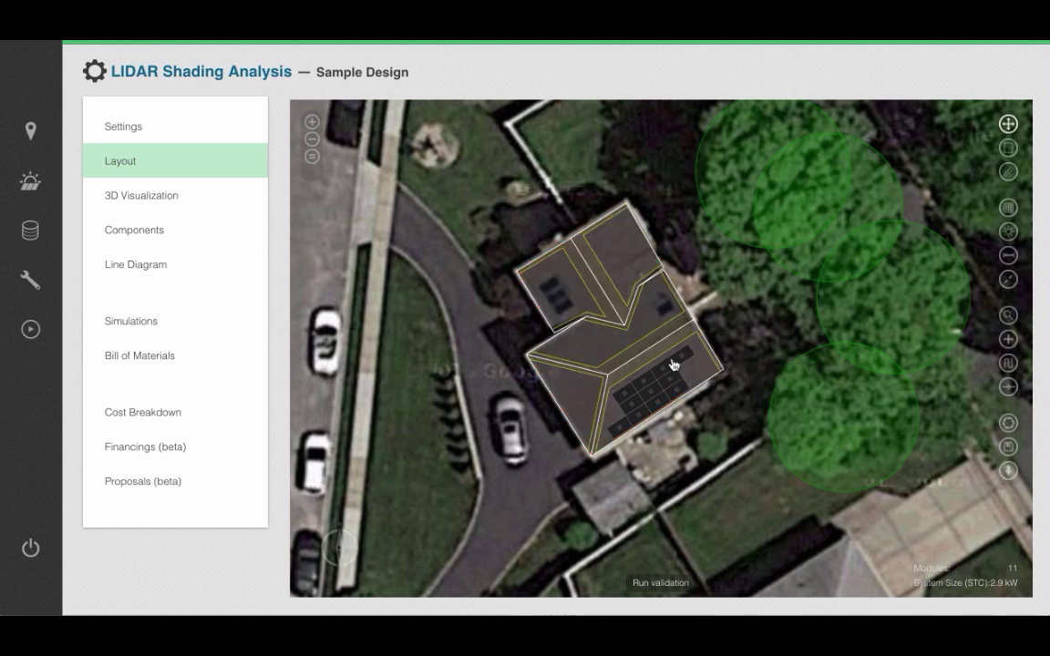
key("i")
key("a")
key("f")
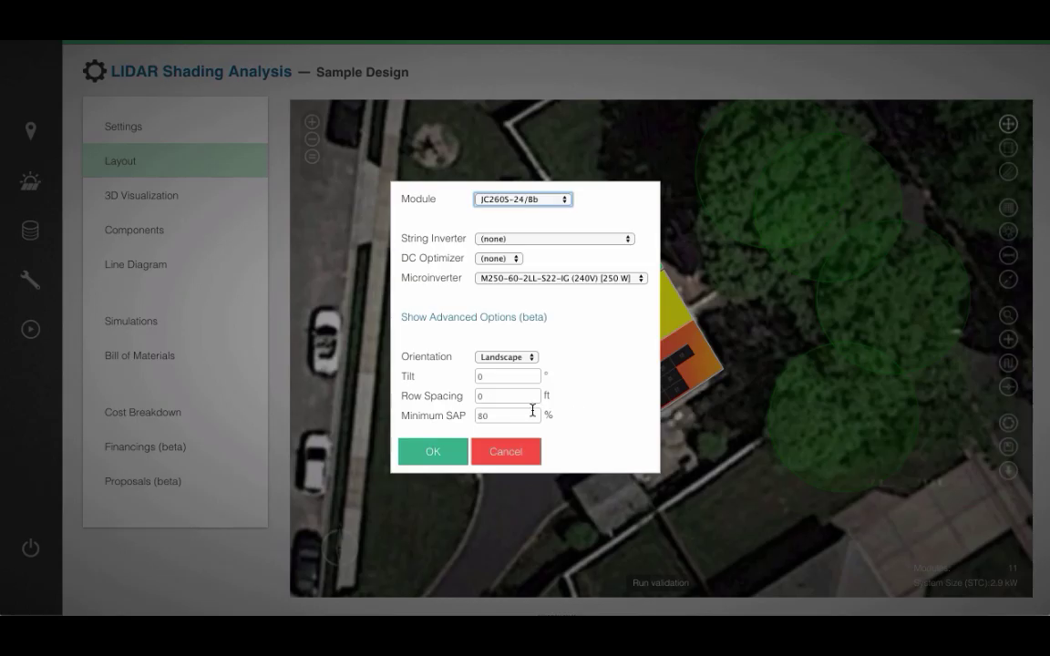
left_click(434, 449)
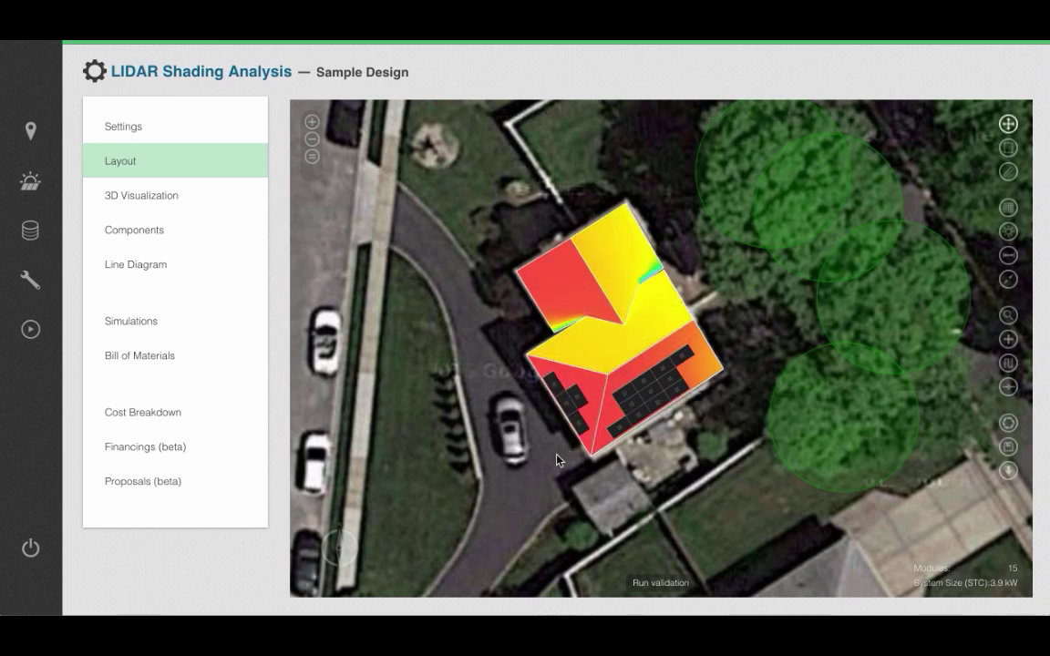
Step: Fill the southwest face of the smaller roof wing with the same landscape JC260S-24/Bb modules at a minimum SAP of 80%
key("a")
key("f")
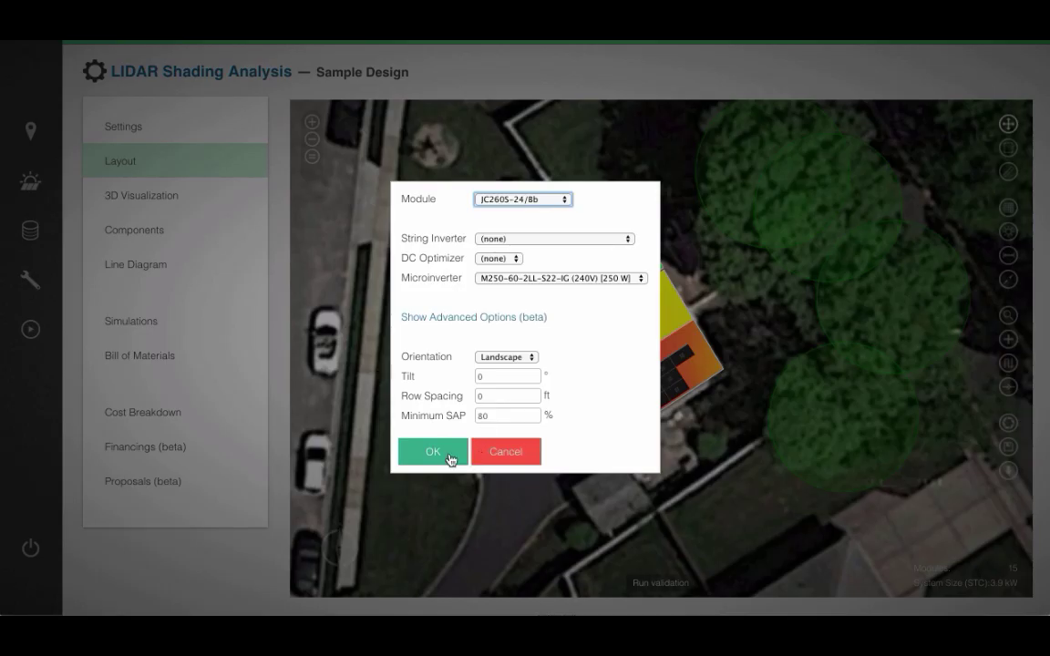
left_click(452, 454)
left_click(554, 303)
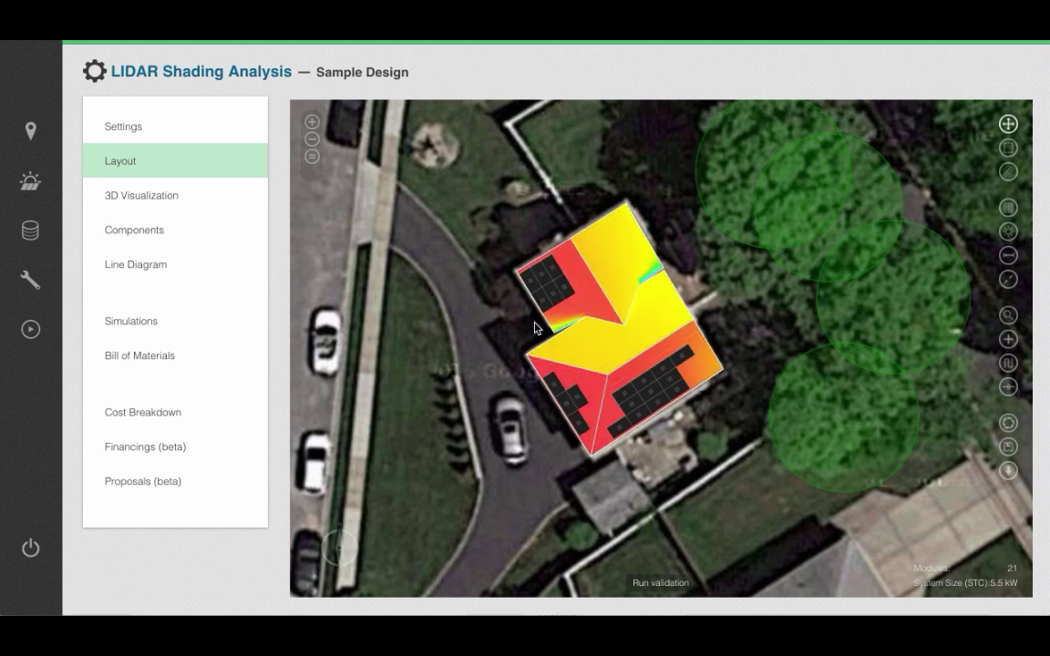
Step: Move the end module of the southeast face's upper row to the southwest hip face, and delete the two inner modules there
scroll(507, 359, "up", 1)
scroll(506, 353, "up", 2)
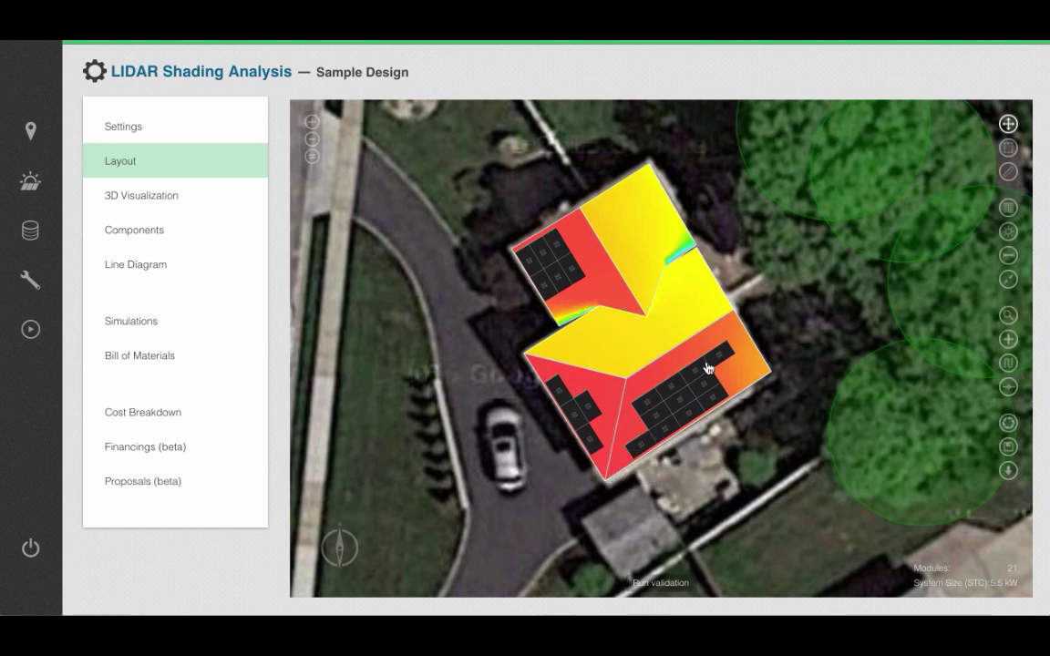
left_click_drag(717, 361, 597, 396)
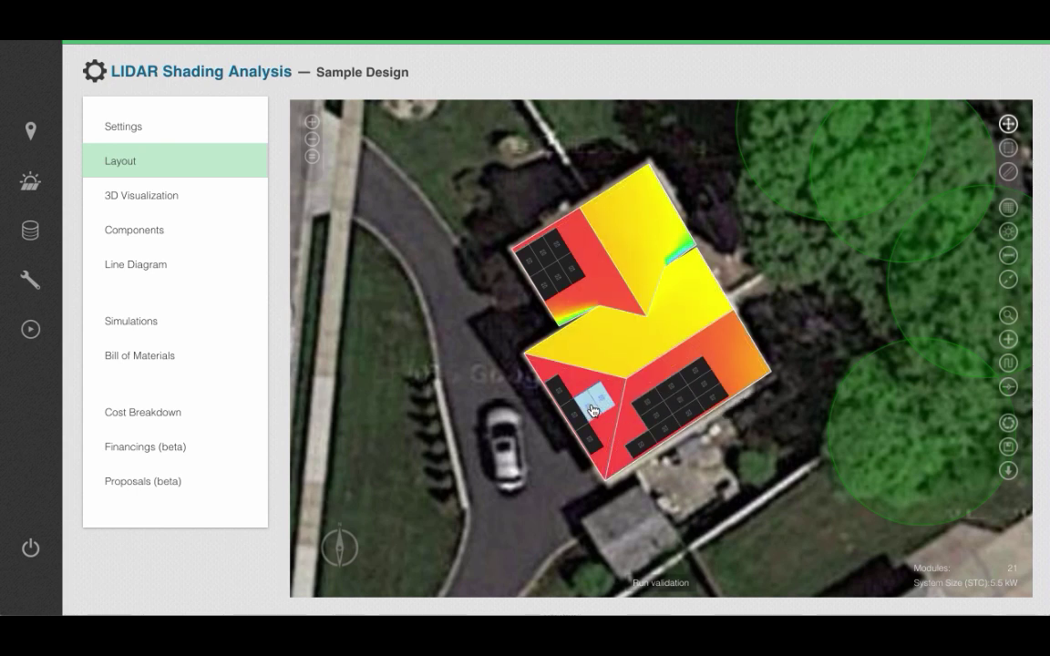
key("Delete")
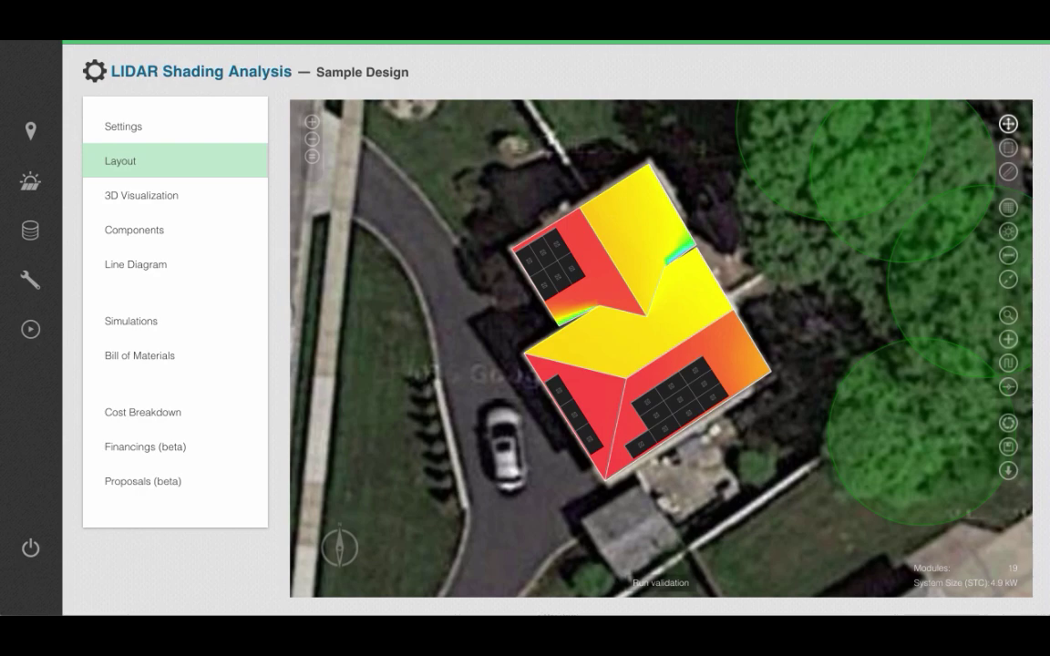
Step: Place a single landscape JC260S-24/Bb module with an M250-60-2LL-S22-IG microinverter inside the edge row on the southwest hip face
key("m")
left_click(591, 404)
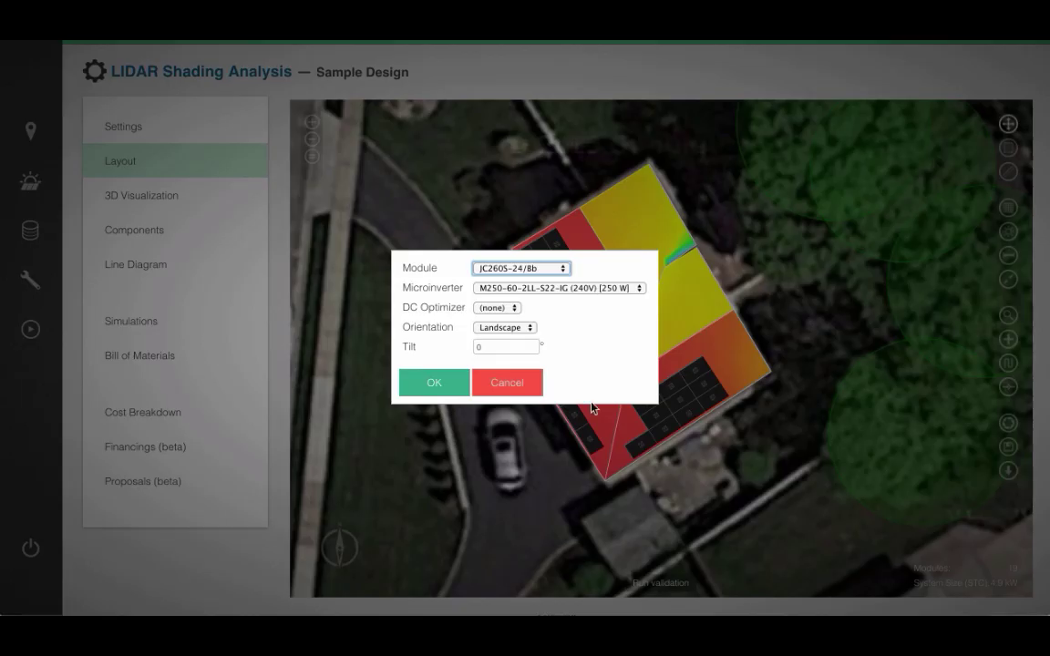
left_click(524, 327)
left_click(502, 337)
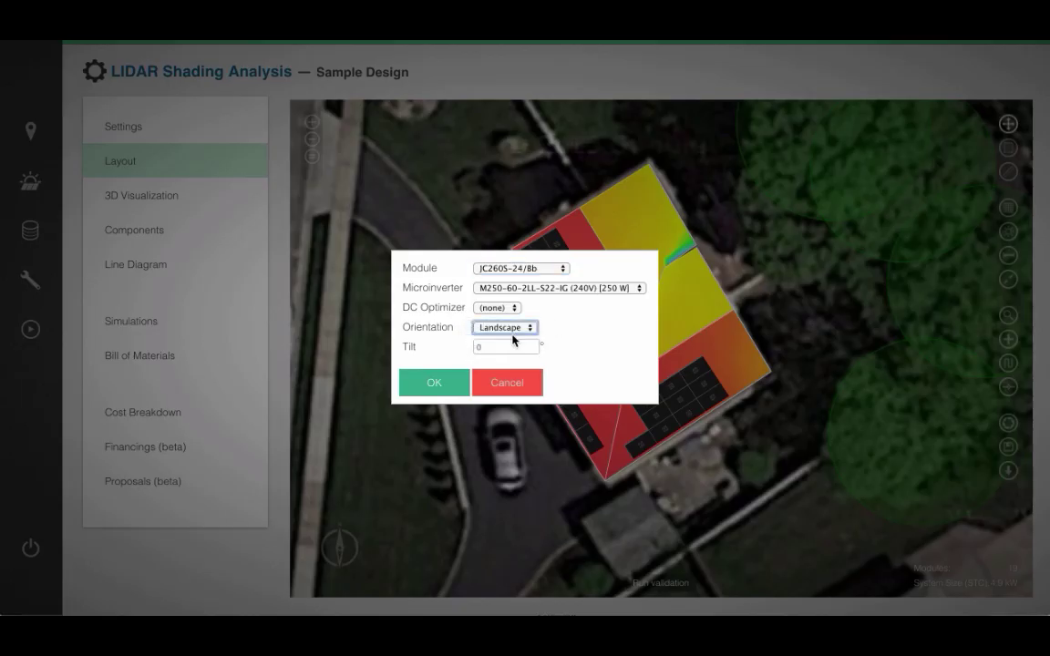
left_click(434, 384)
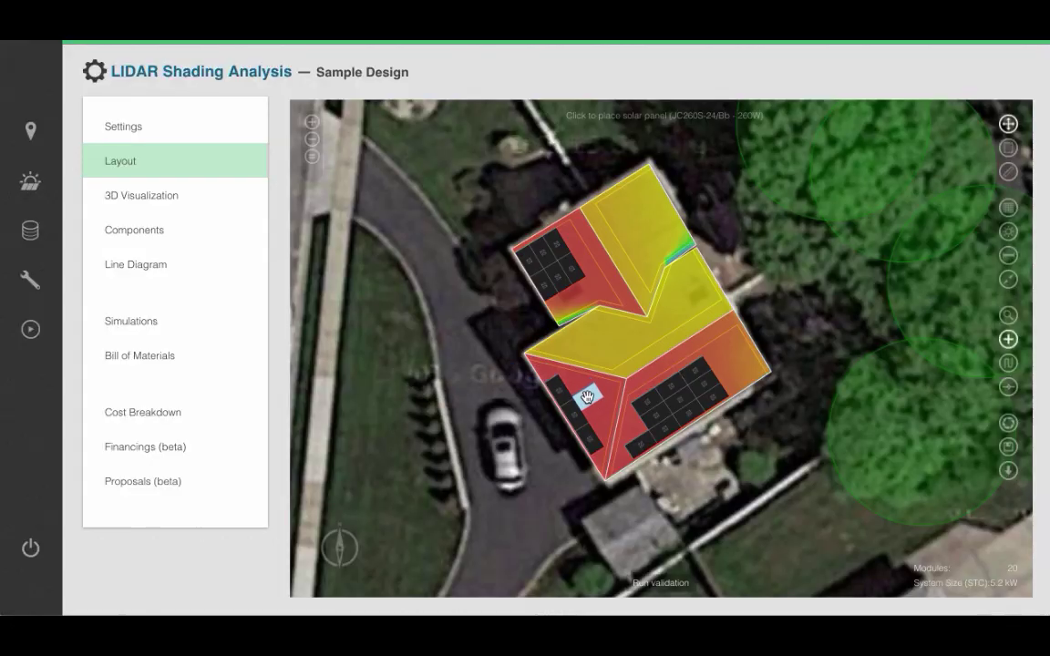
left_click(586, 390)
Step: Add a second matching module directly adjacent to the single inner module on the southwest hip face
scroll(580, 393, "up", 1)
left_click(576, 393)
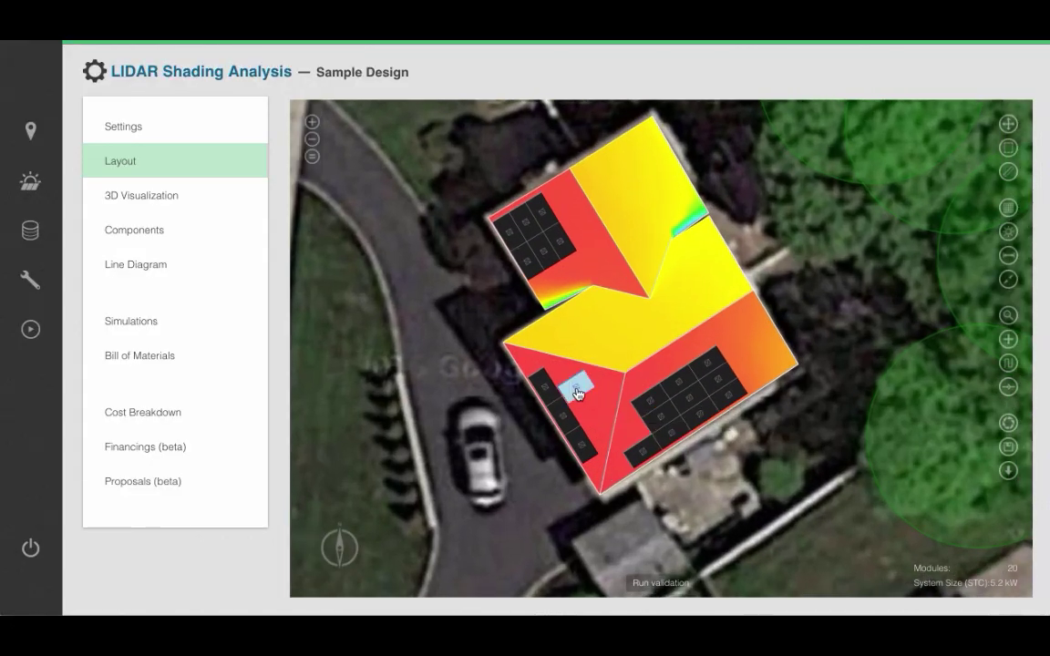
left_click(577, 392)
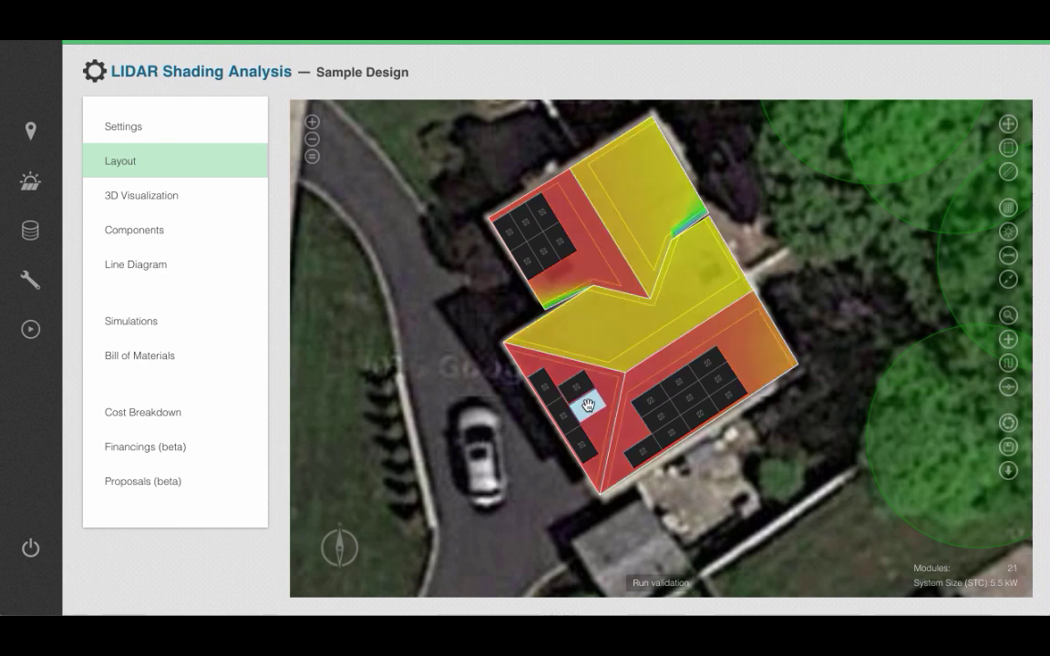
left_click(587, 404)
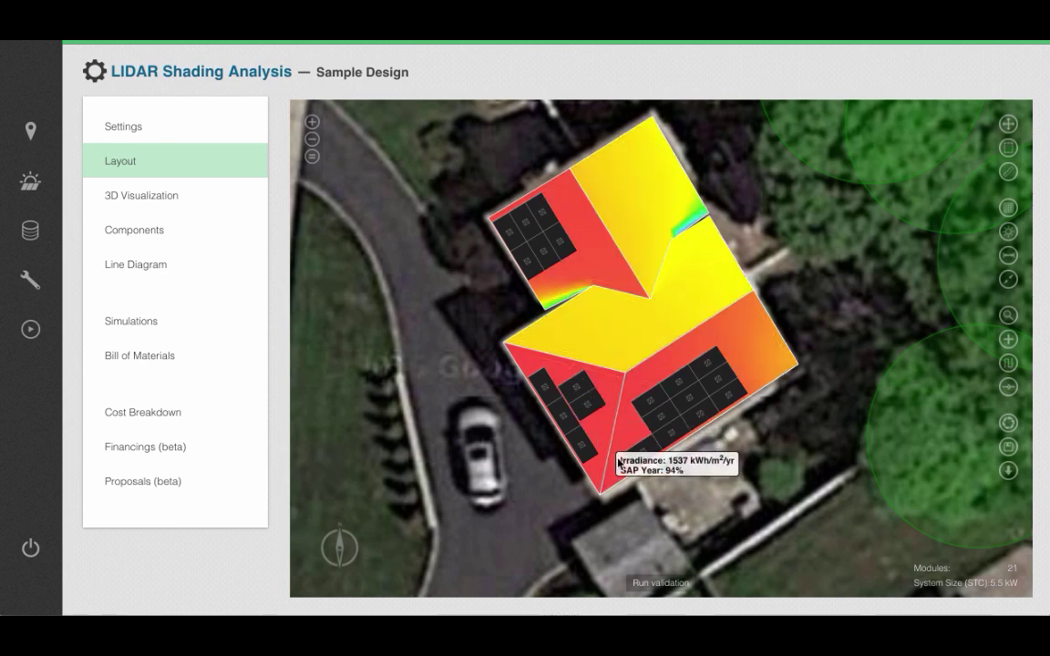
Step: Review the roof face characteristics of the southwest hip face, including its irradiance, solar access, pitch and azimuth
scroll(645, 506, "down", 1)
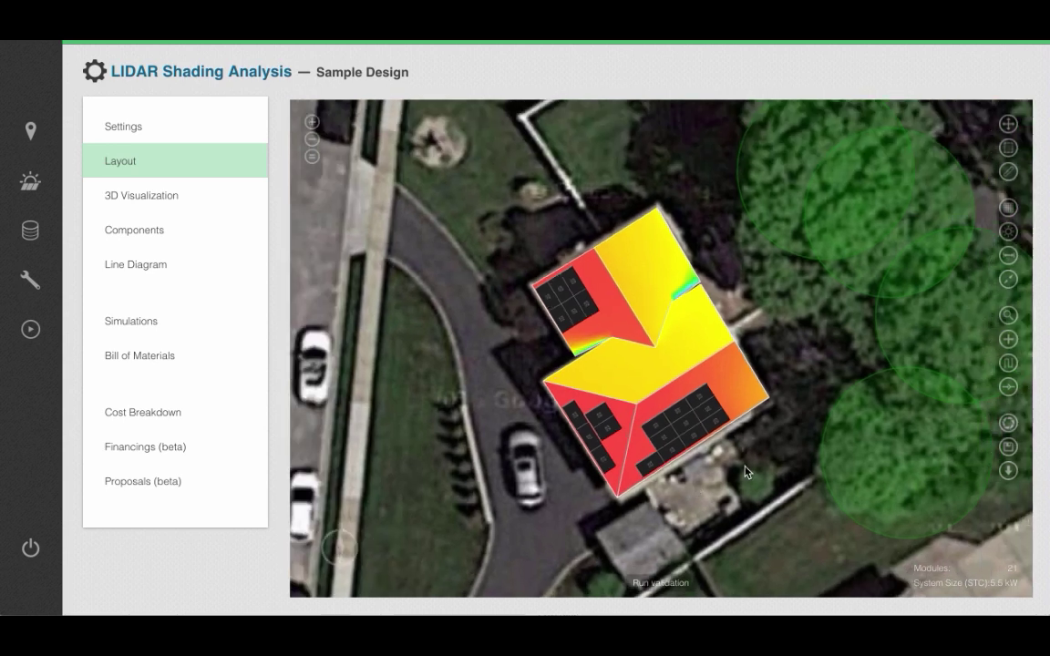
left_click(1007, 316)
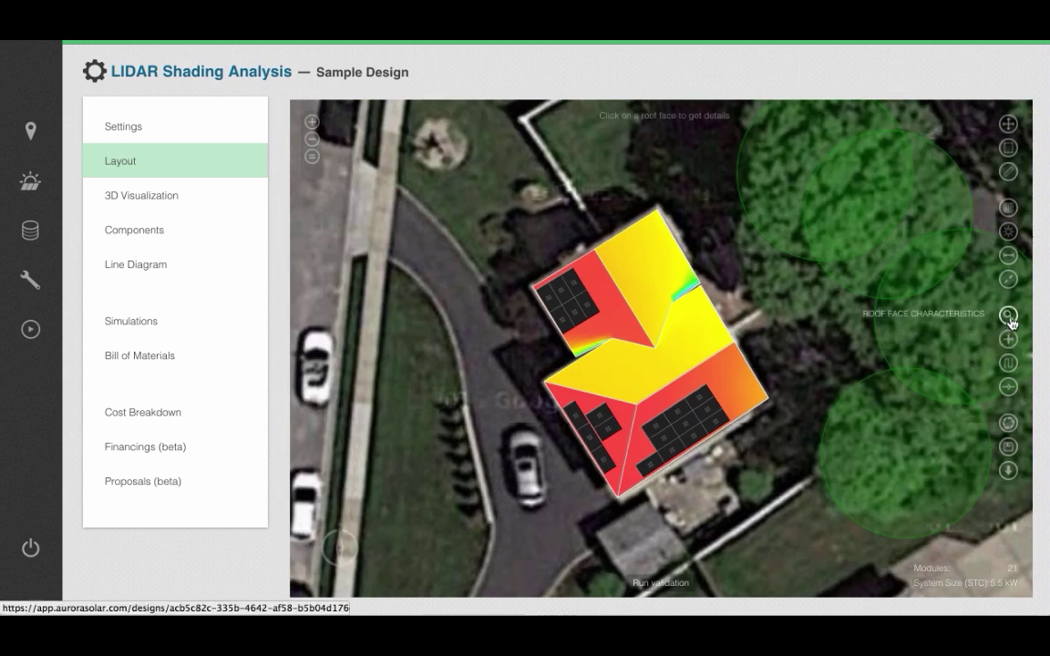
left_click(614, 448)
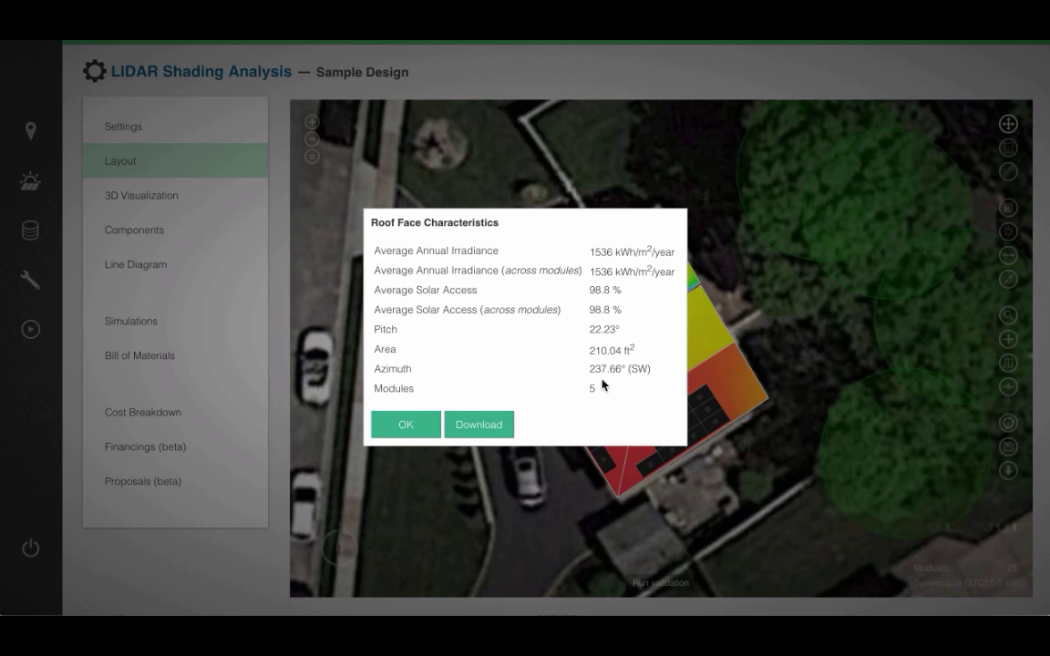
left_click(404, 424)
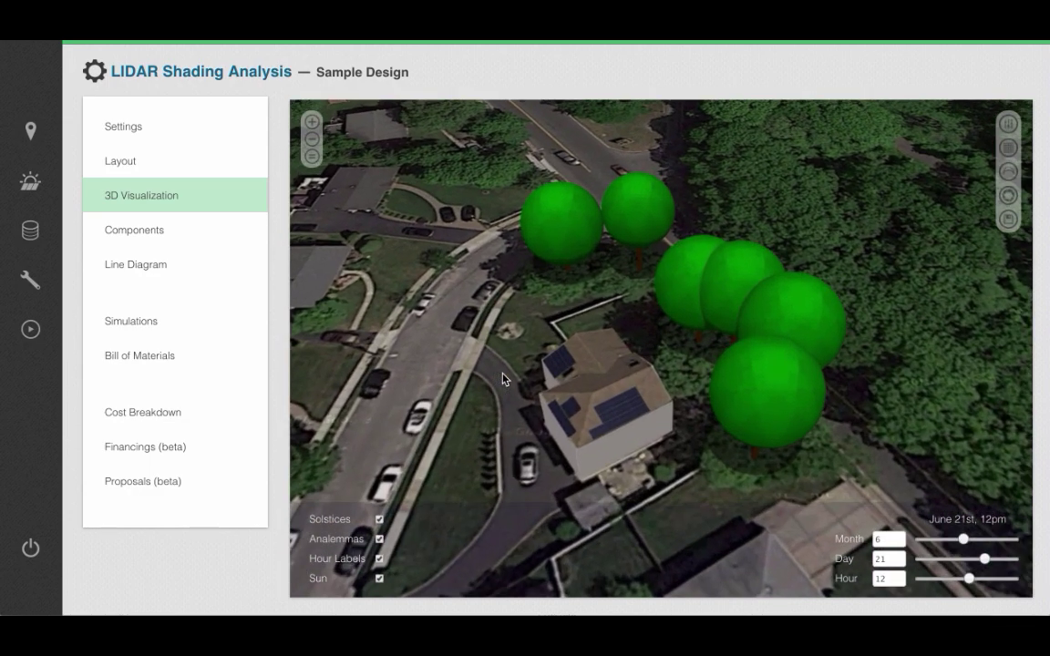
Step: Examine the placed solar modules in the 3D visualization, close up on the small roof wing and across the whole house
left_click_drag(503, 379, 592, 346)
scroll(591, 347, "up", 5)
scroll(592, 352, "up", 5)
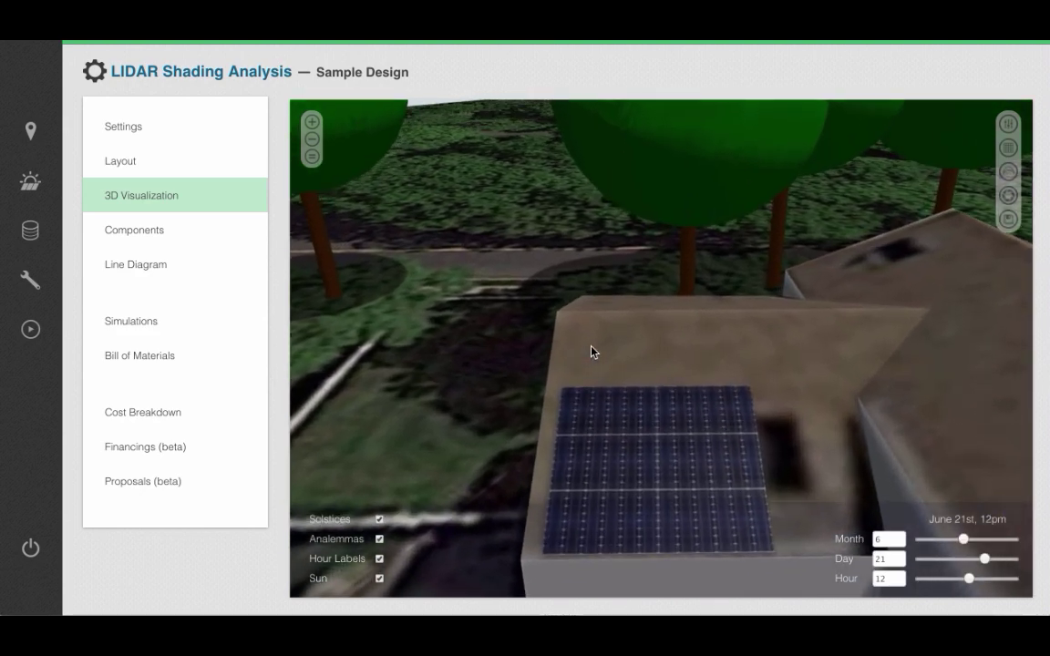
left_click_drag(495, 394, 443, 384)
scroll(443, 386, "down", 5)
scroll(441, 386, "down", 6)
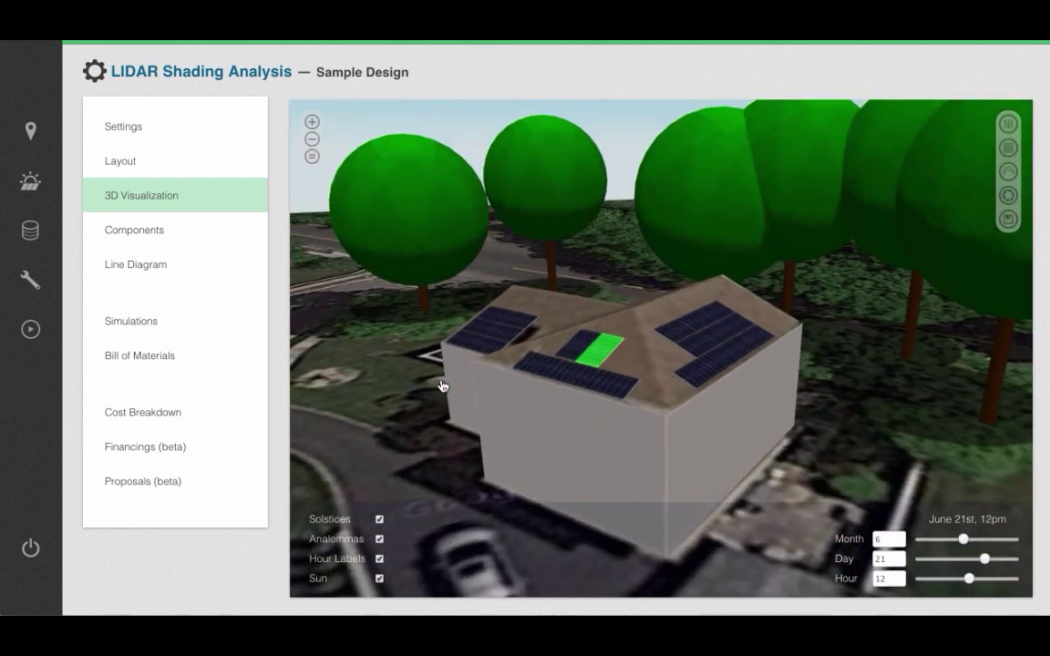